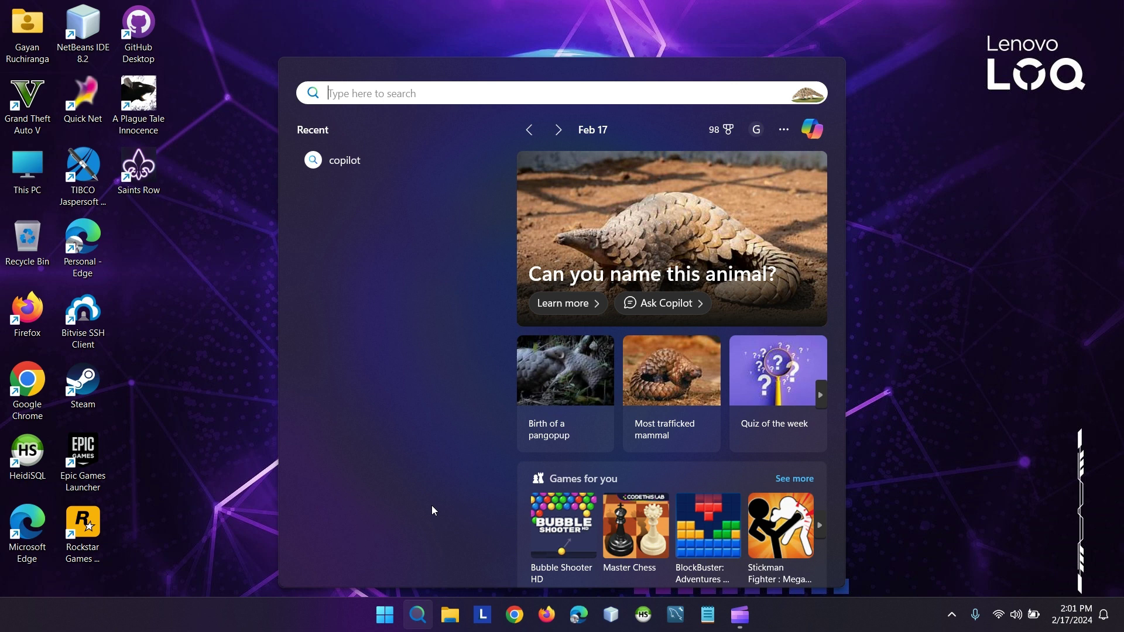
Find and launch the Windows Photos app and maximize its window.
{"action": "type", "text": "photos"}
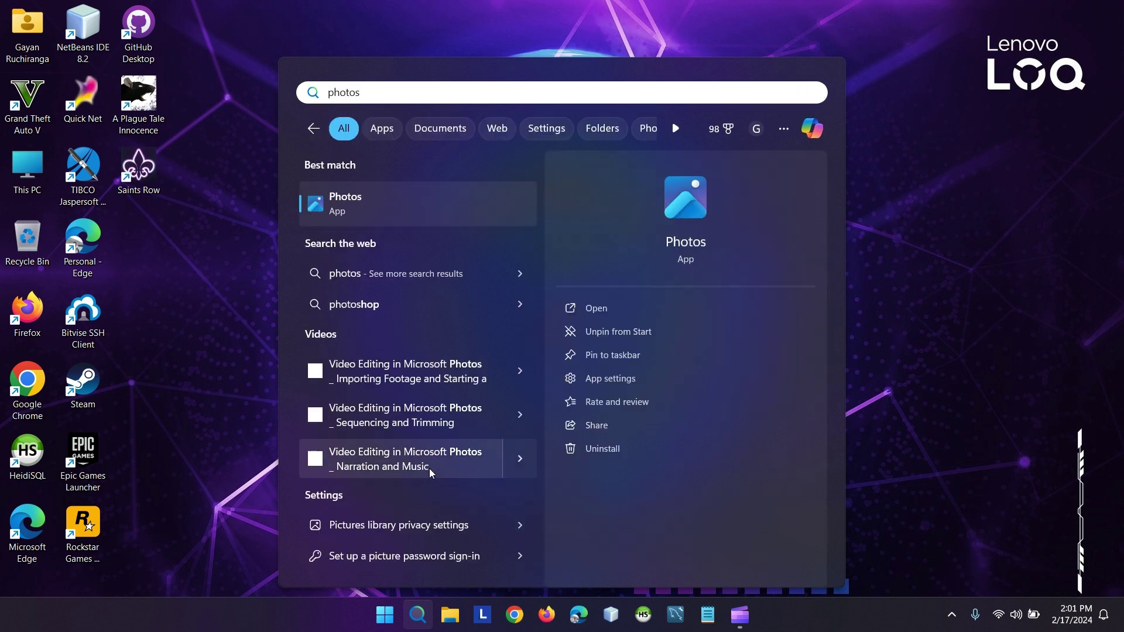
{"action": "left_click", "coordinate": [385, 209]}
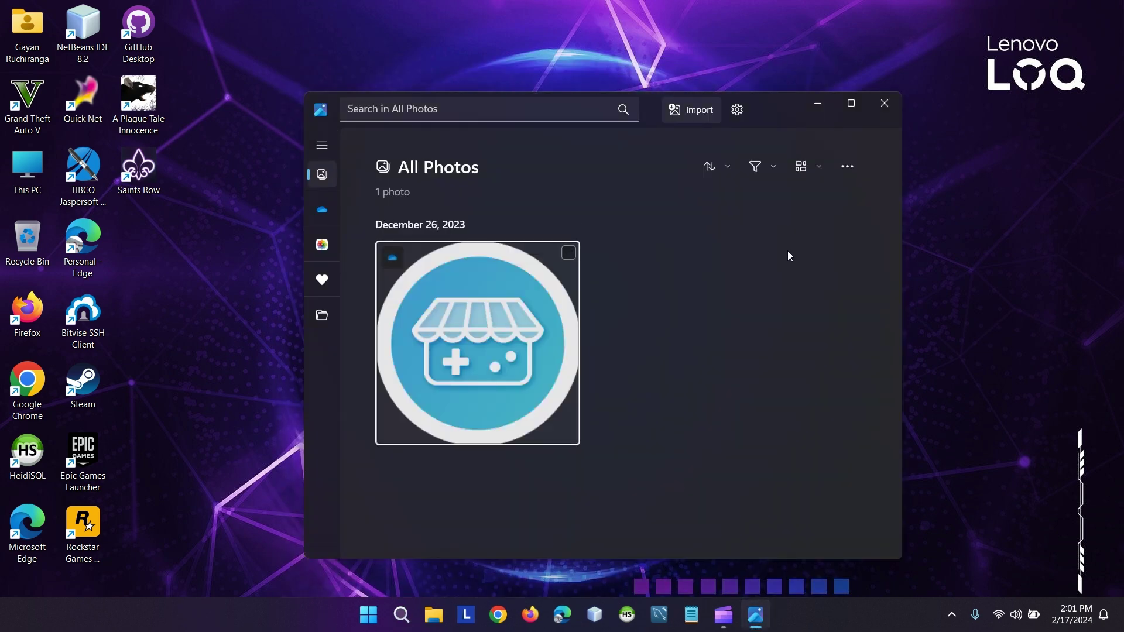
{"action": "left_click", "coordinate": [851, 104]}
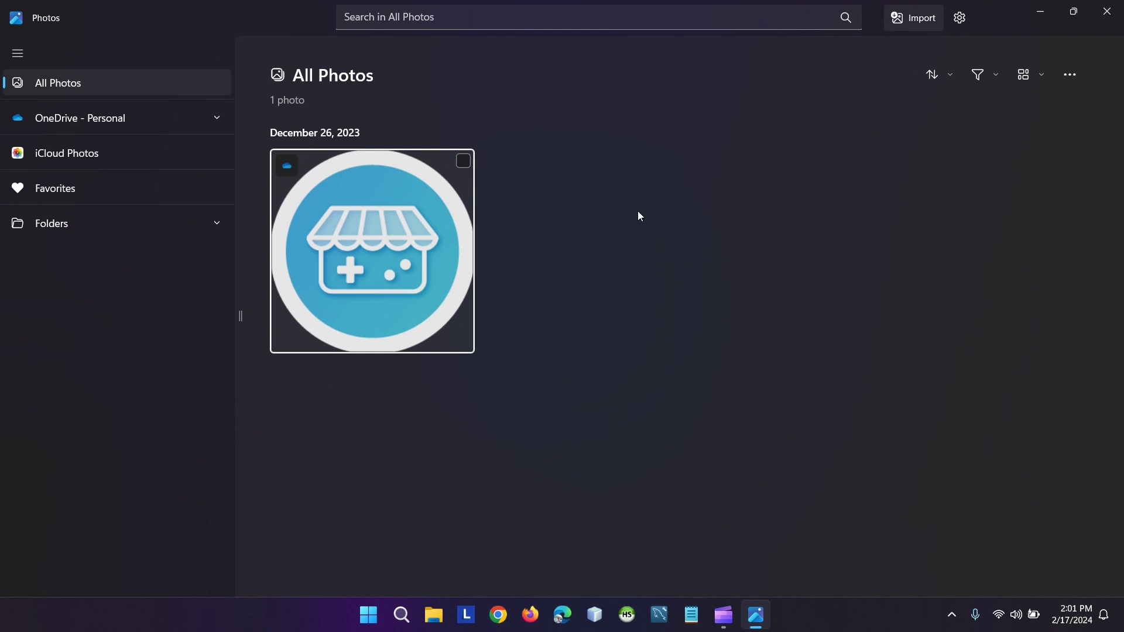
Open the Photos settings and follow the Get Photos Legacy option to its Microsoft Store page.
{"action": "left_click", "coordinate": [959, 19]}
{"action": "scroll", "coordinate": [683, 349], "scroll_direction": "down", "scroll_amount": 5}
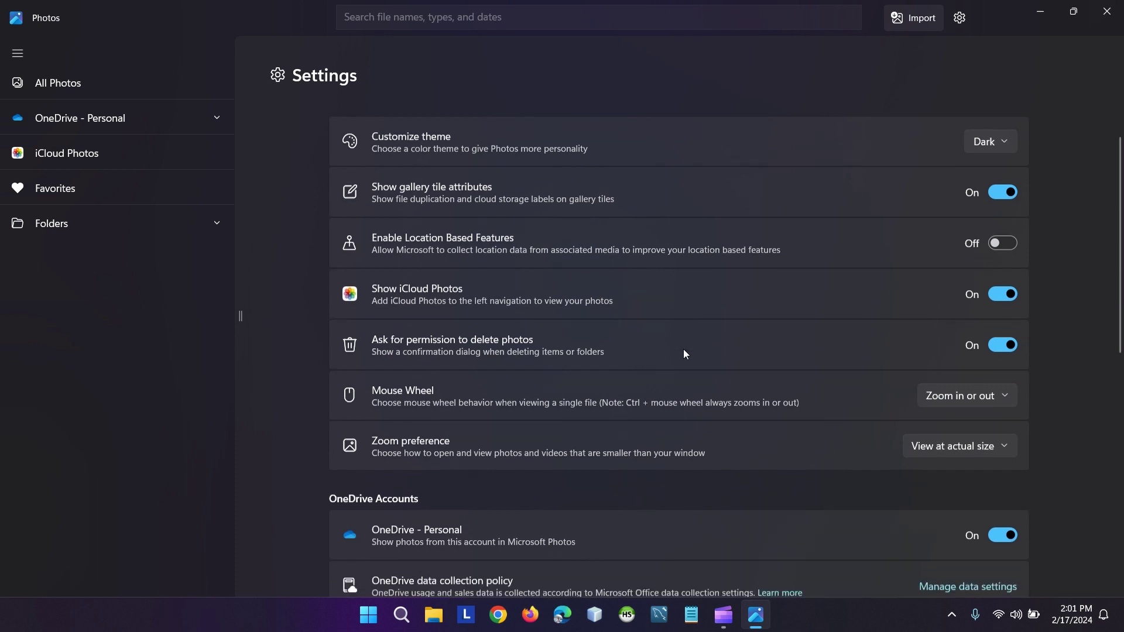
{"action": "scroll", "coordinate": [720, 337], "scroll_direction": "down", "scroll_amount": 1}
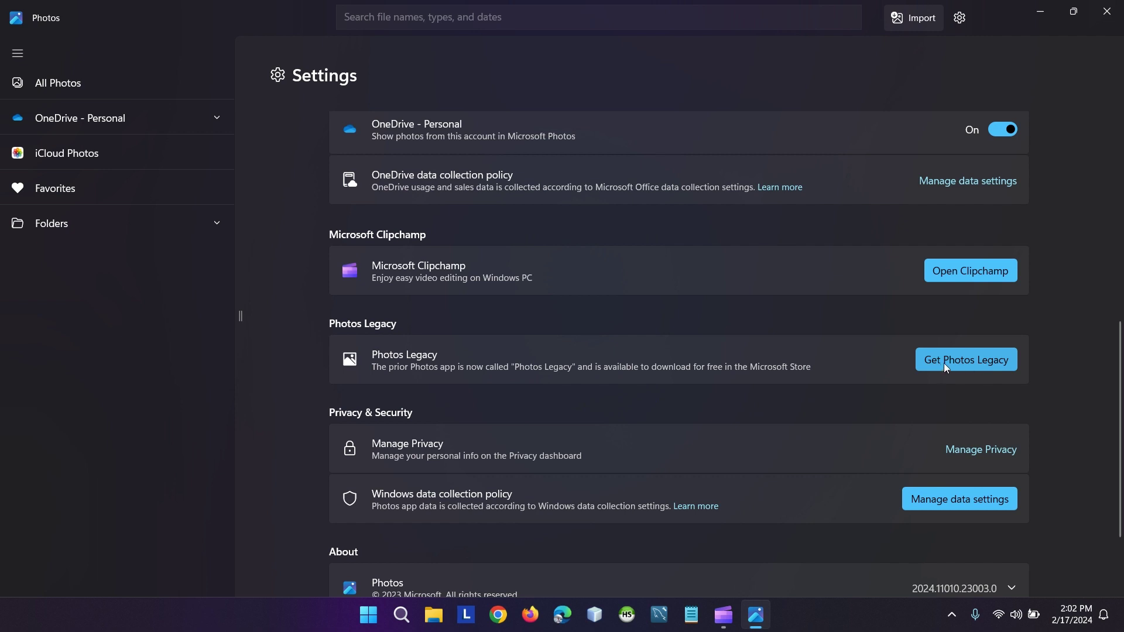
{"action": "left_click", "coordinate": [969, 364]}
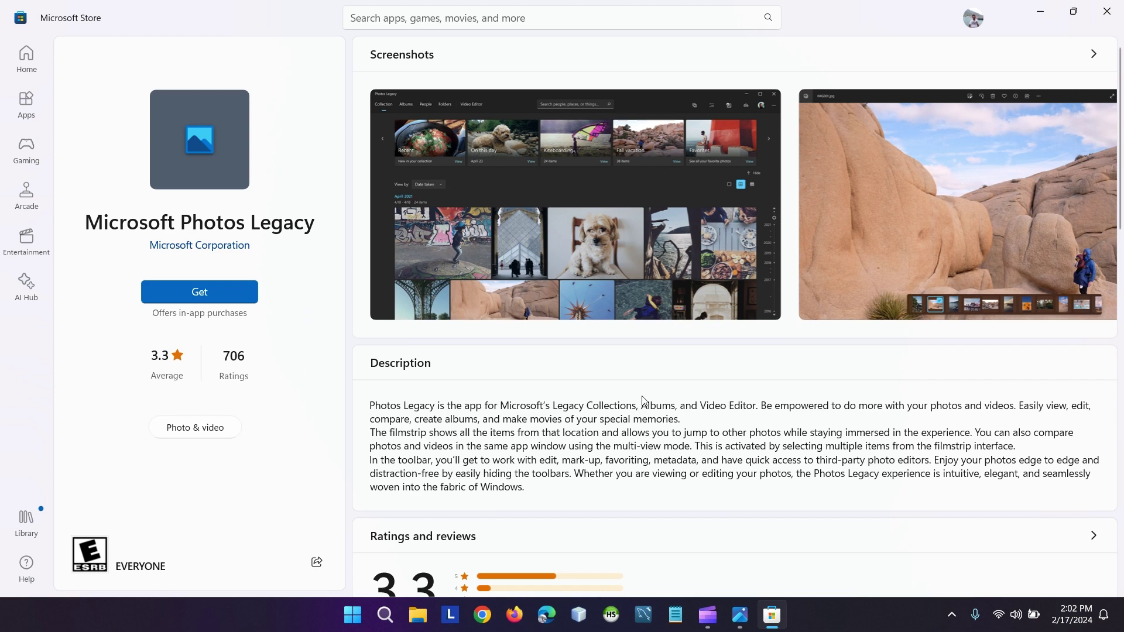
Browse through the product screenshots of Microsoft Photos Legacy and return to the first one.
{"action": "mouse_move", "coordinate": [984, 224]}
{"action": "left_click", "coordinate": [1105, 216]}
{"action": "left_click", "coordinate": [1105, 216]}
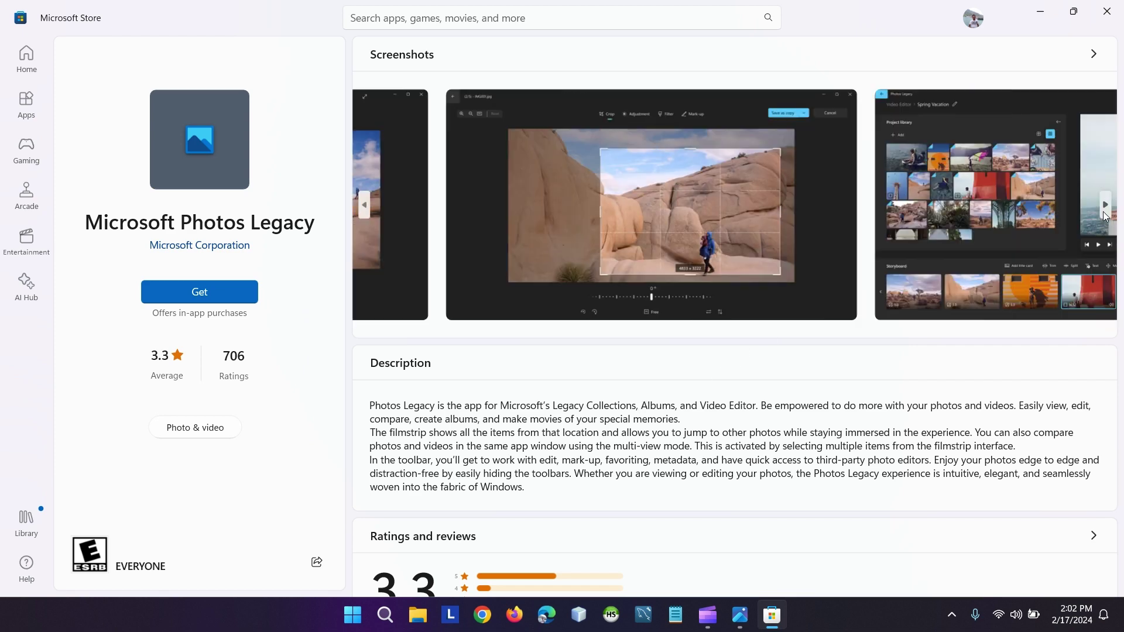
{"action": "left_click", "coordinate": [1105, 216]}
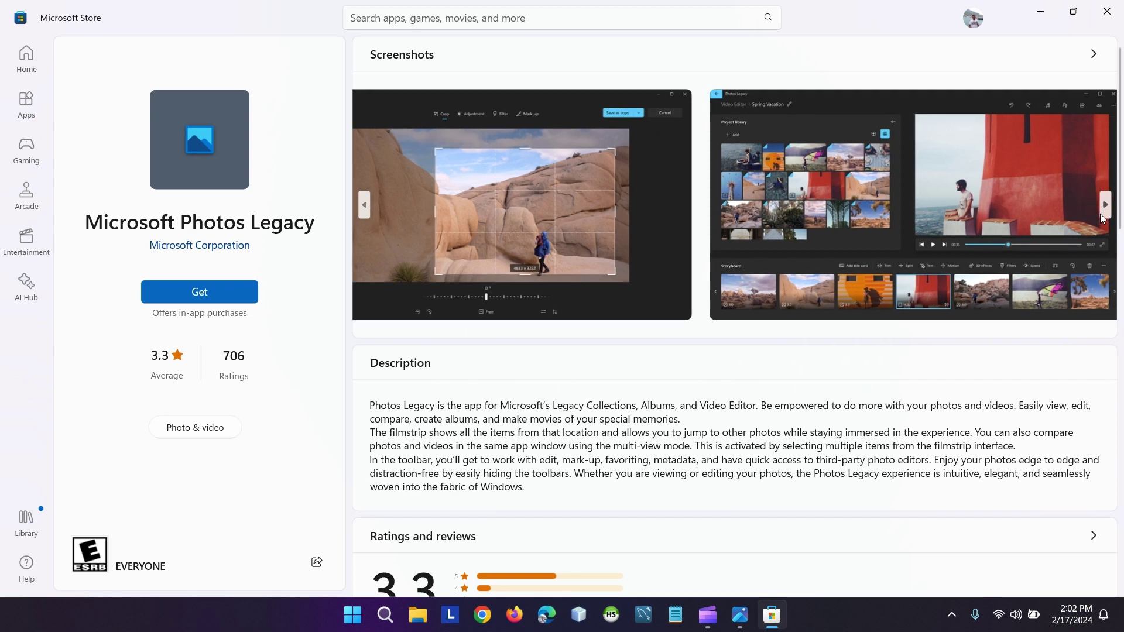
{"action": "left_click", "coordinate": [1103, 216]}
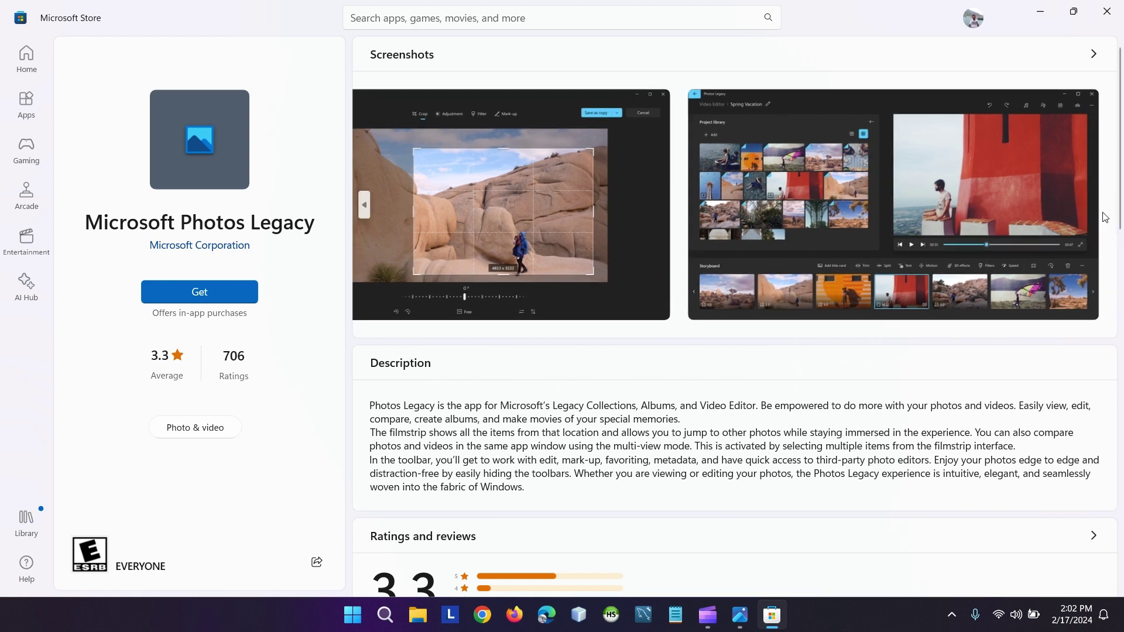
{"action": "left_click", "coordinate": [363, 206]}
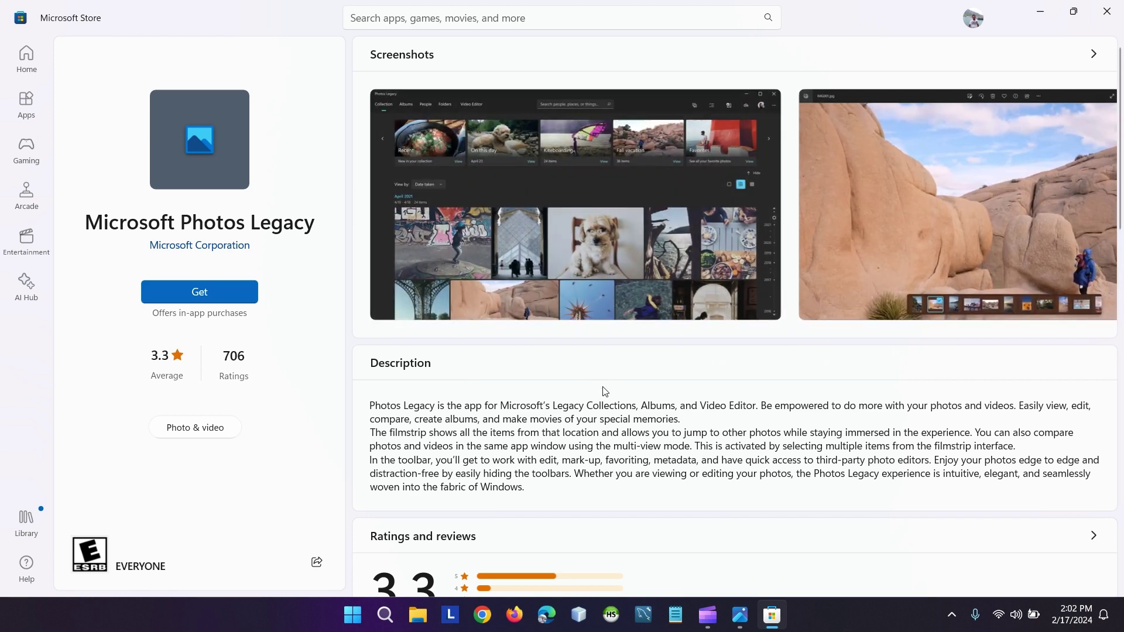
Examine the reviews, features, expanded version notes, system requirements and additional information of Microsoft Photos Legacy.
{"action": "scroll", "coordinate": [604, 391], "scroll_direction": "down", "scroll_amount": 5}
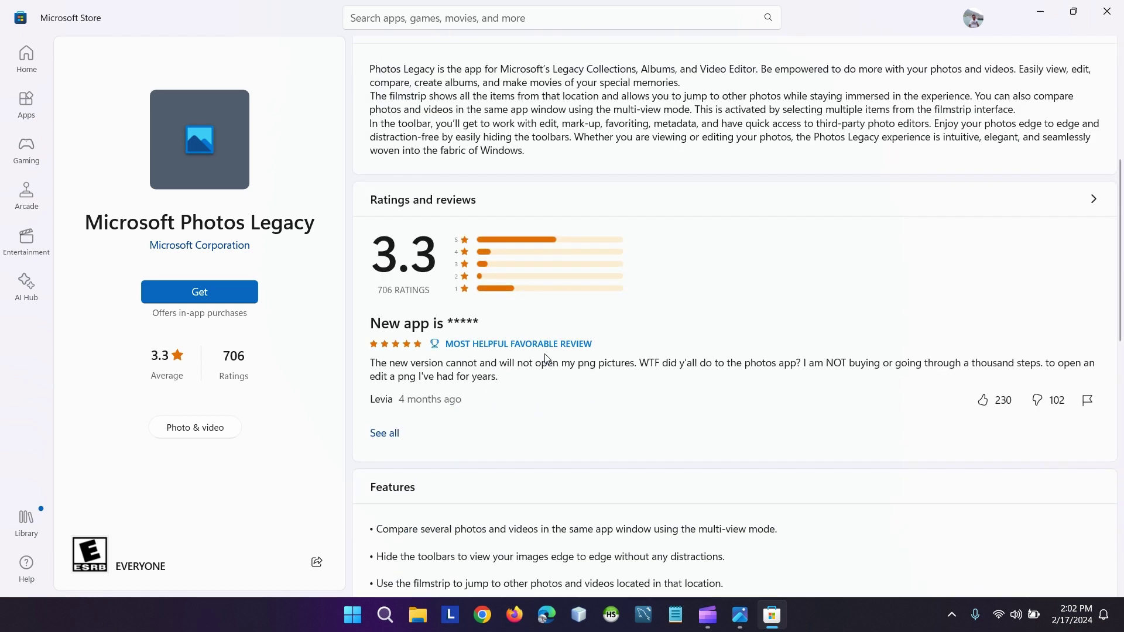
{"action": "scroll", "coordinate": [639, 396], "scroll_direction": "down", "scroll_amount": 2}
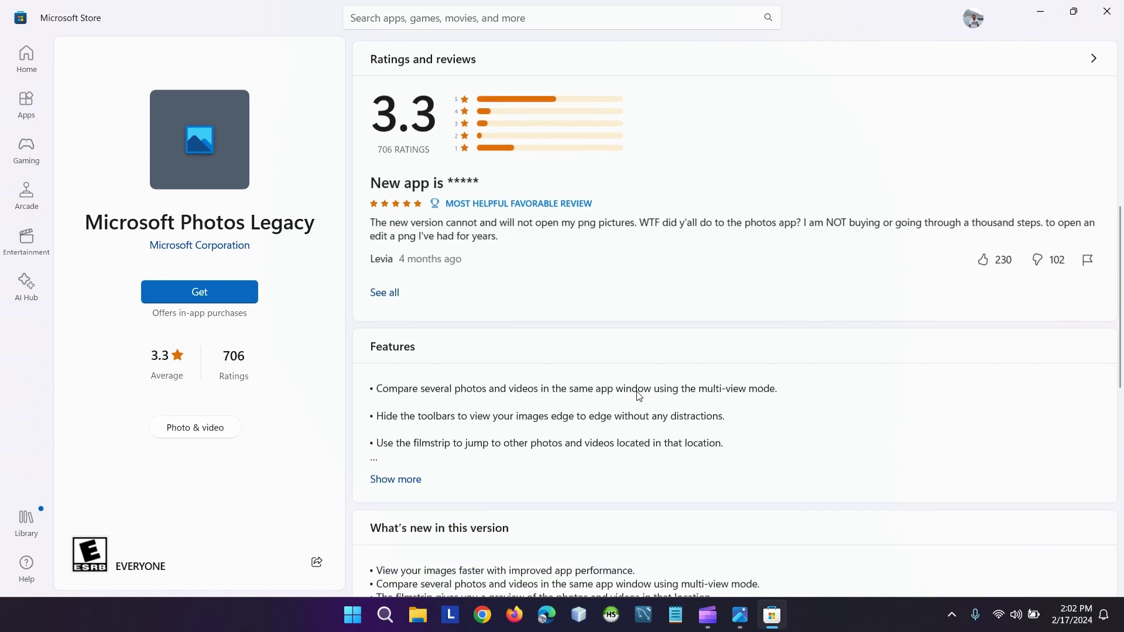
{"action": "scroll", "coordinate": [638, 395], "scroll_direction": "down", "scroll_amount": 2}
{"action": "scroll", "coordinate": [556, 335], "scroll_direction": "down", "scroll_amount": 2}
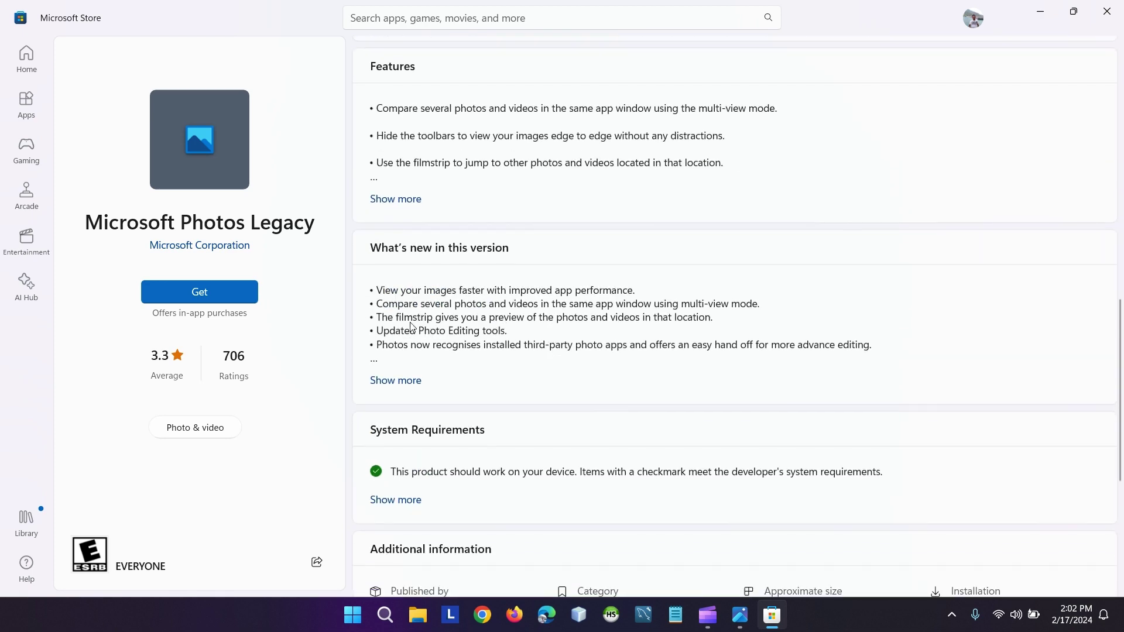
{"action": "left_click", "coordinate": [390, 380]}
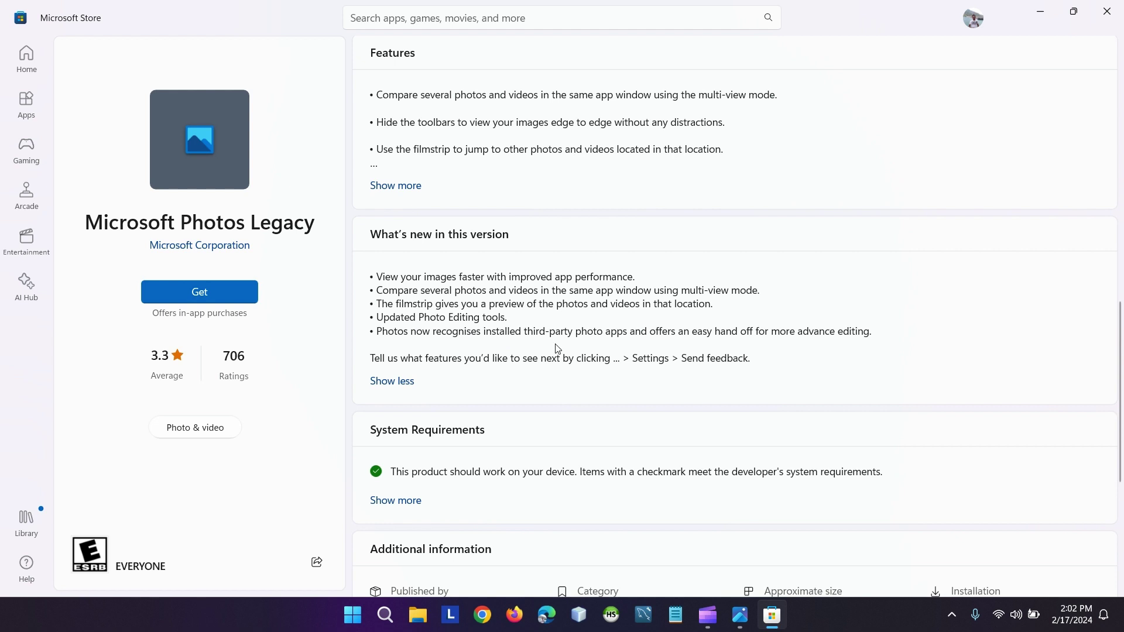
{"action": "scroll", "coordinate": [558, 349], "scroll_direction": "down", "scroll_amount": 3}
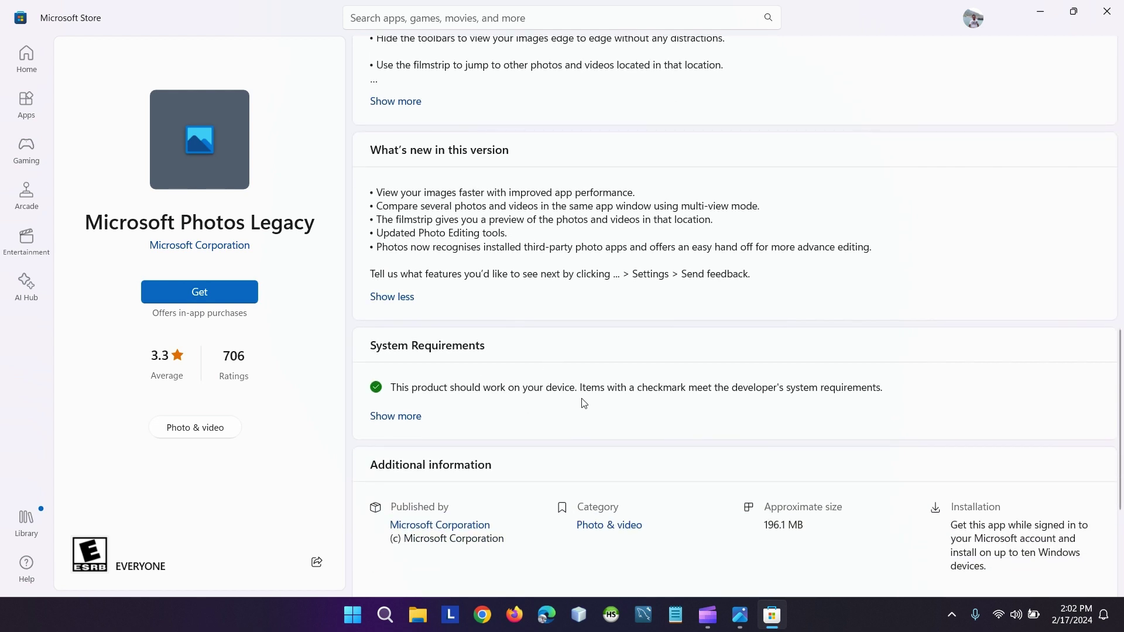
{"action": "scroll", "coordinate": [584, 404], "scroll_direction": "down", "scroll_amount": 3}
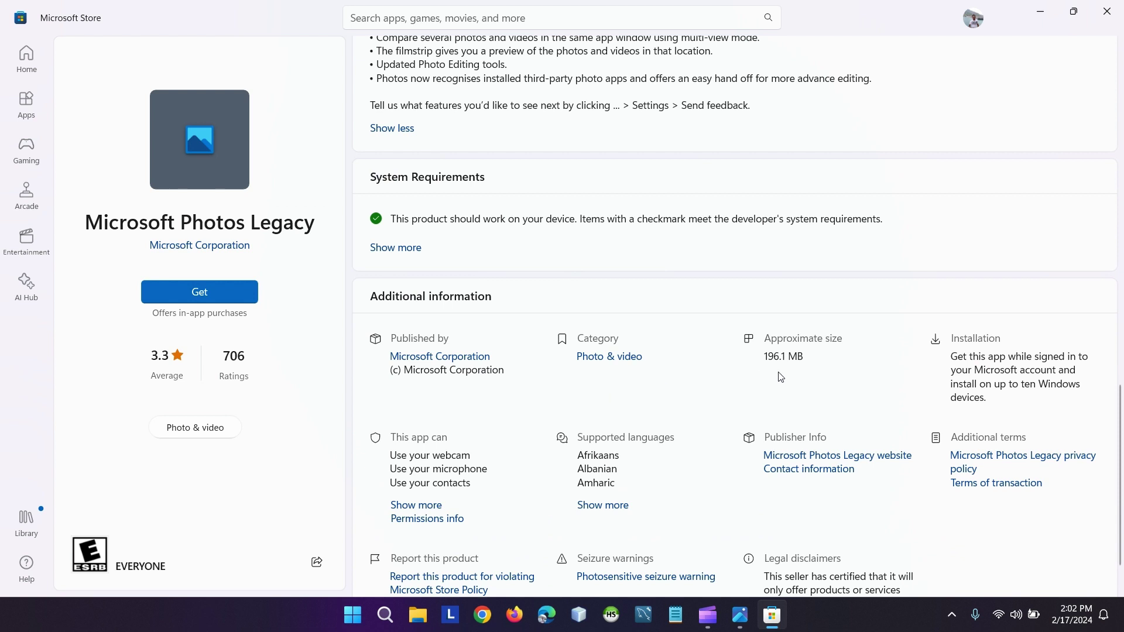
{"action": "scroll", "coordinate": [615, 393], "scroll_direction": "down", "scroll_amount": 2}
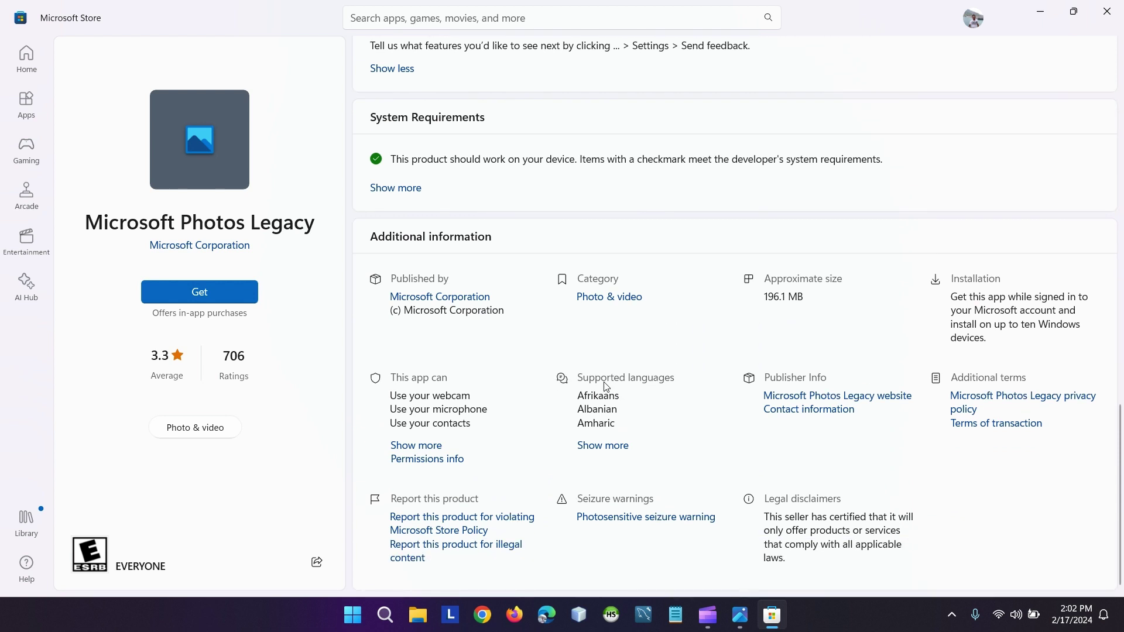
{"action": "scroll", "coordinate": [591, 394], "scroll_direction": "up", "scroll_amount": 5}
{"action": "scroll", "coordinate": [587, 396], "scroll_direction": "up", "scroll_amount": 5}
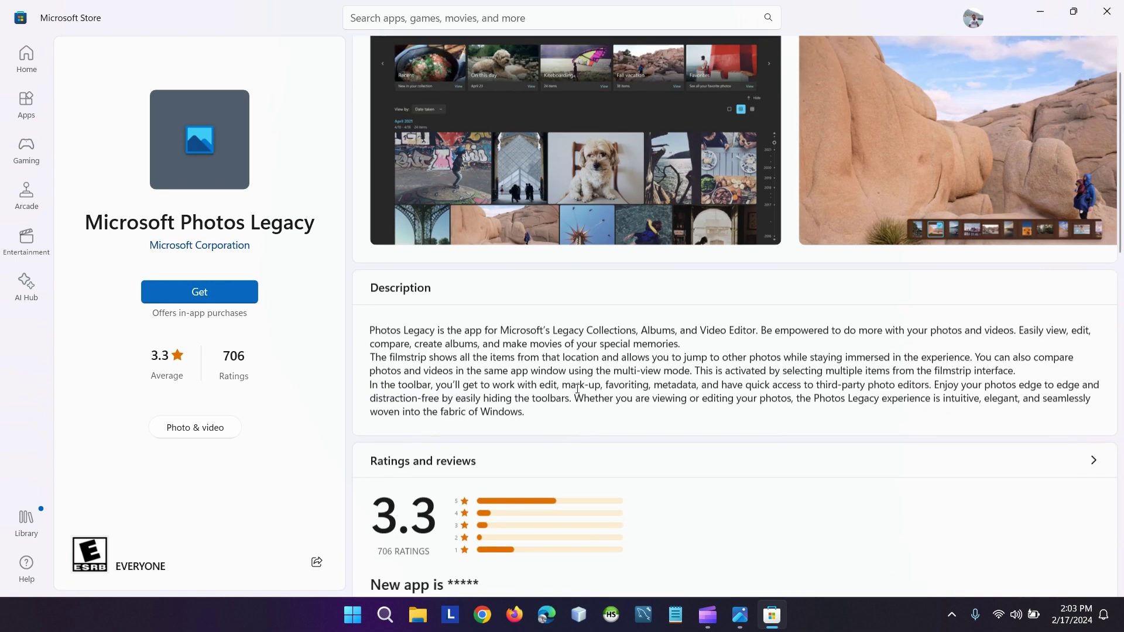
Install Microsoft Photos Legacy from its store page.
{"action": "left_click", "coordinate": [201, 296]}
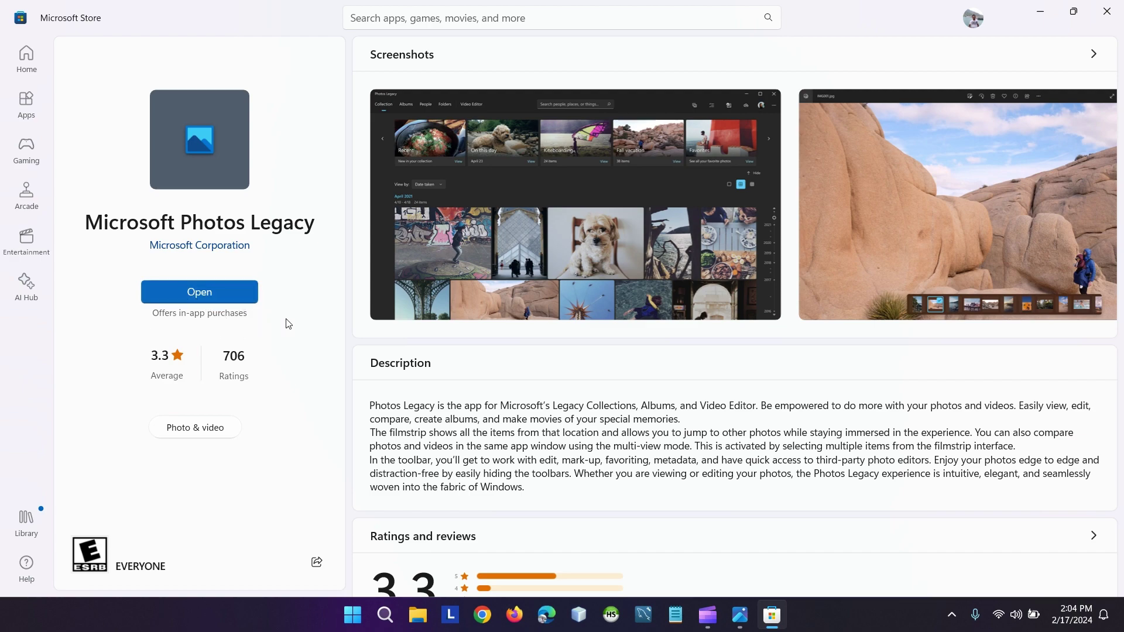
{"action": "scroll", "coordinate": [351, 375], "scroll_direction": "down", "scroll_amount": 5}
{"action": "scroll", "coordinate": [331, 310], "scroll_direction": "up", "scroll_amount": 5}
Launch Photos Legacy in a maximized window and dismiss its welcome message.
{"action": "left_click", "coordinate": [193, 291]}
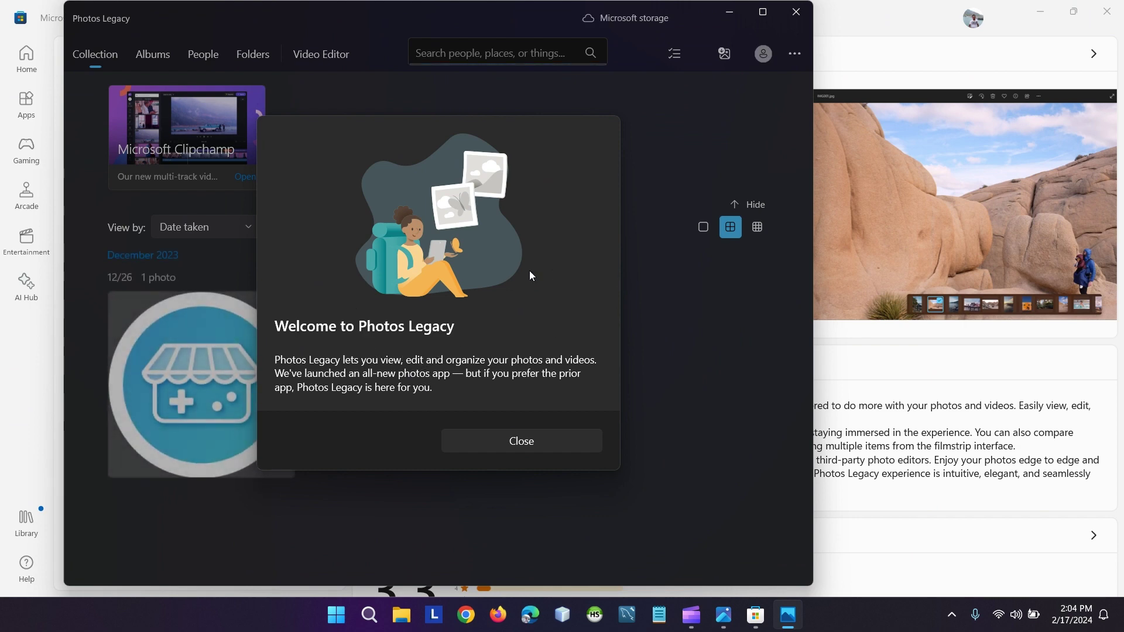
{"action": "left_click", "coordinate": [763, 12]}
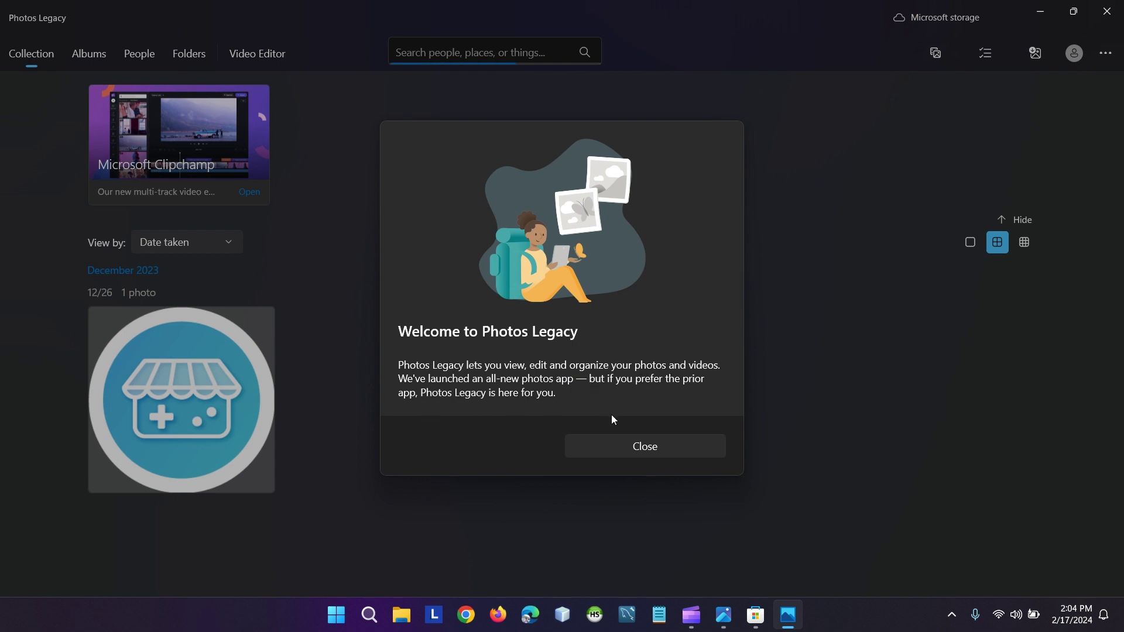
{"action": "left_click", "coordinate": [620, 446]}
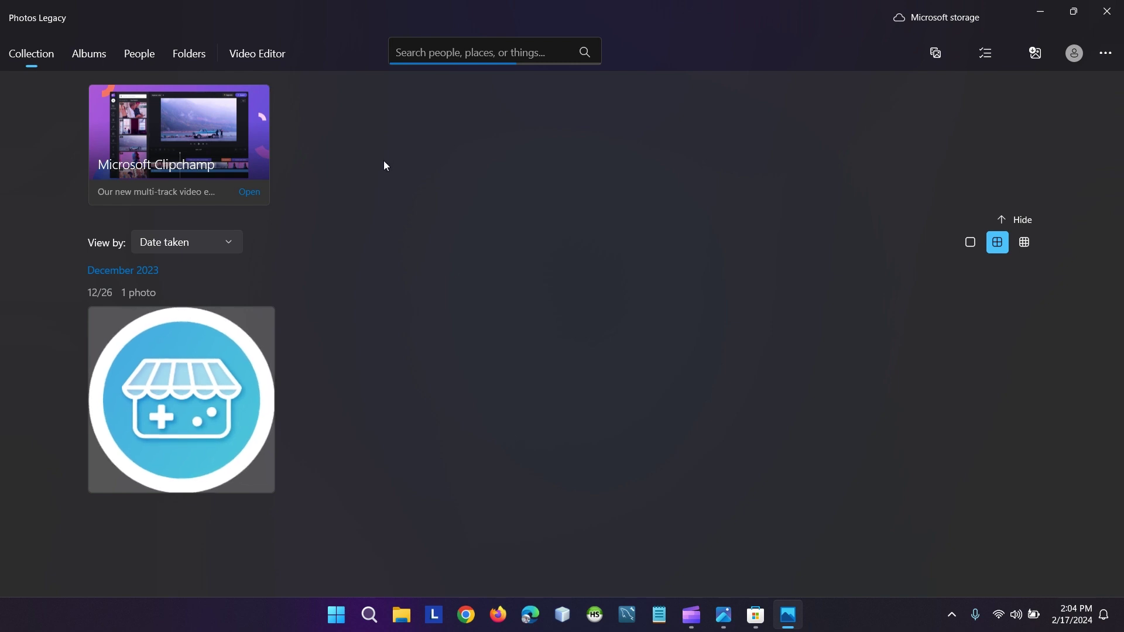
Check the account linked to Photos Legacy and review all its settings, from Sources to Indexing, before returning to the collection.
{"action": "left_click", "coordinate": [1075, 59]}
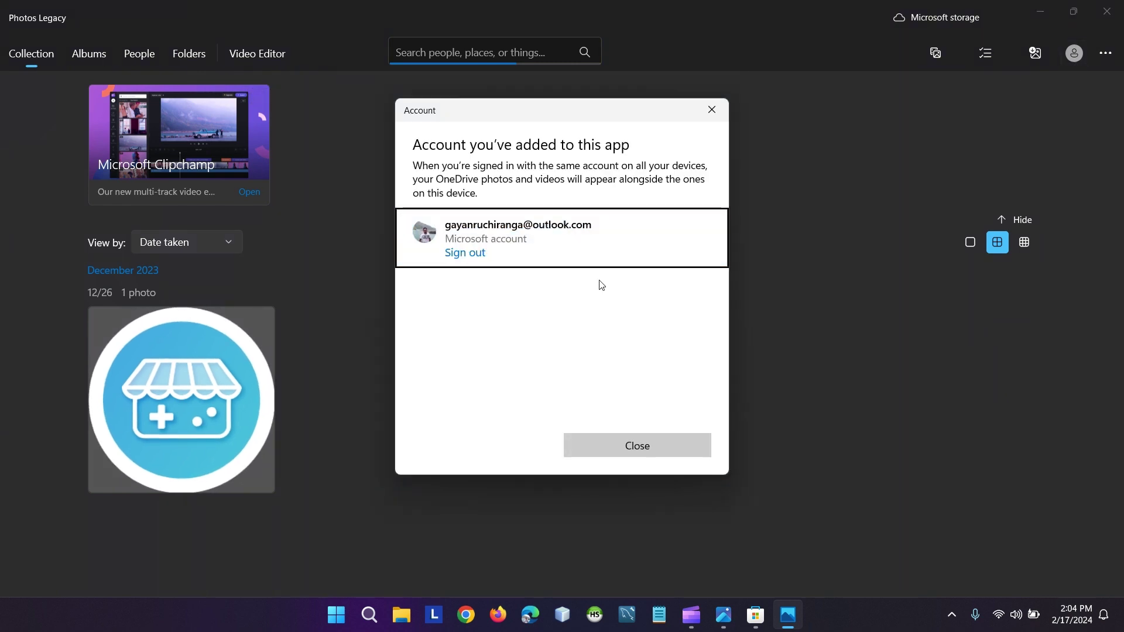
{"action": "left_click", "coordinate": [637, 445]}
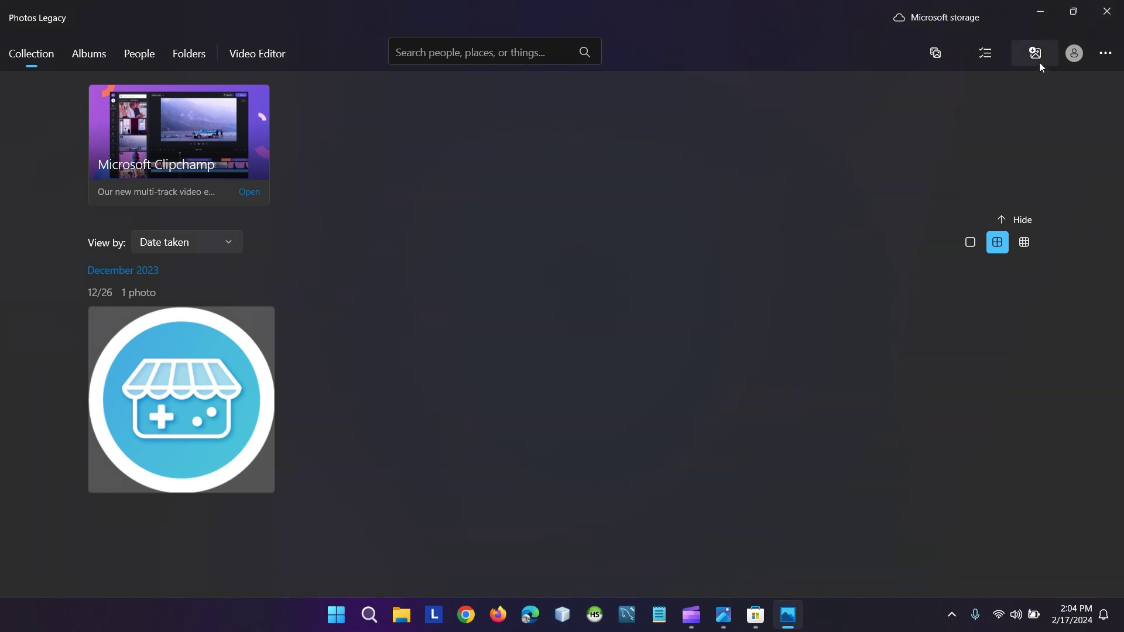
{"action": "left_click", "coordinate": [1105, 53]}
{"action": "left_click", "coordinate": [1057, 155]}
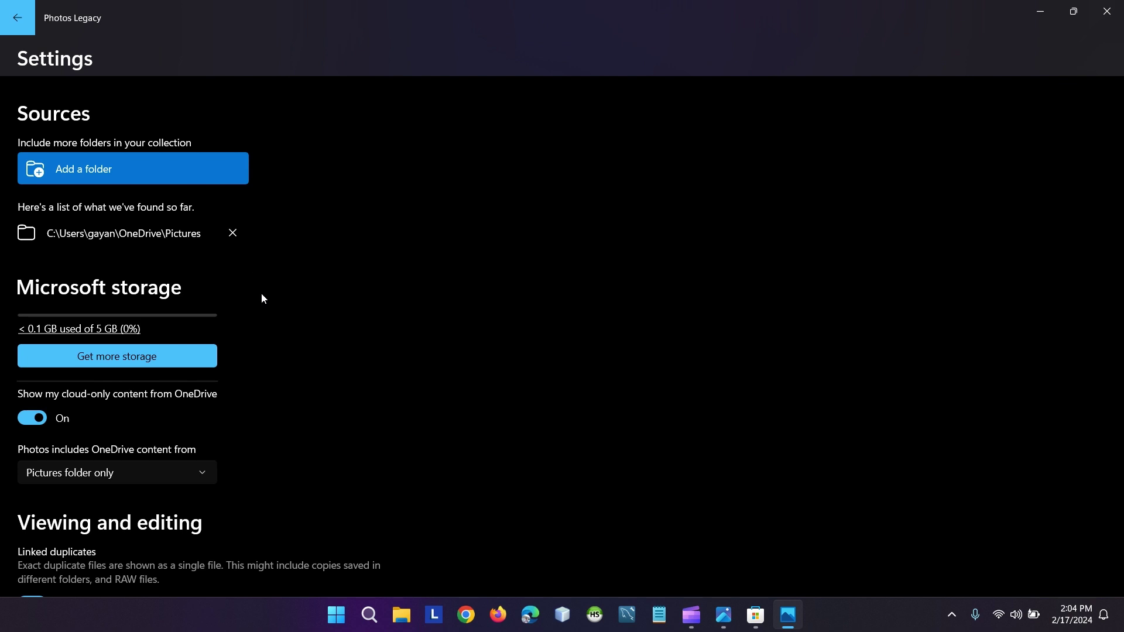
{"action": "scroll", "coordinate": [262, 298], "scroll_direction": "down", "scroll_amount": 7}
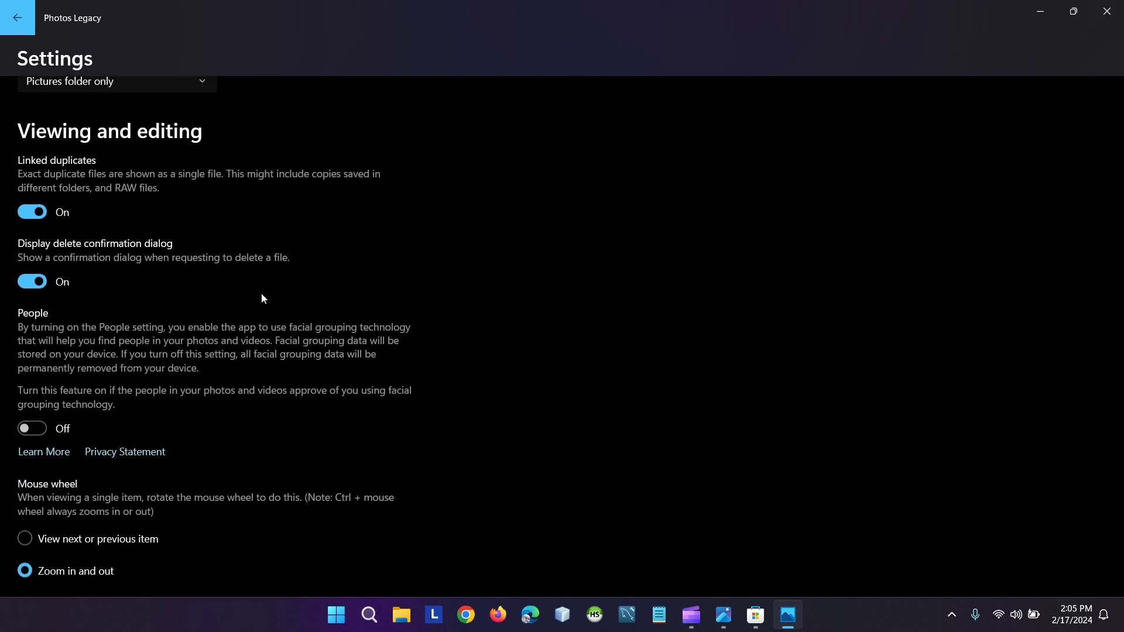
{"action": "scroll", "coordinate": [261, 299], "scroll_direction": "down", "scroll_amount": 10}
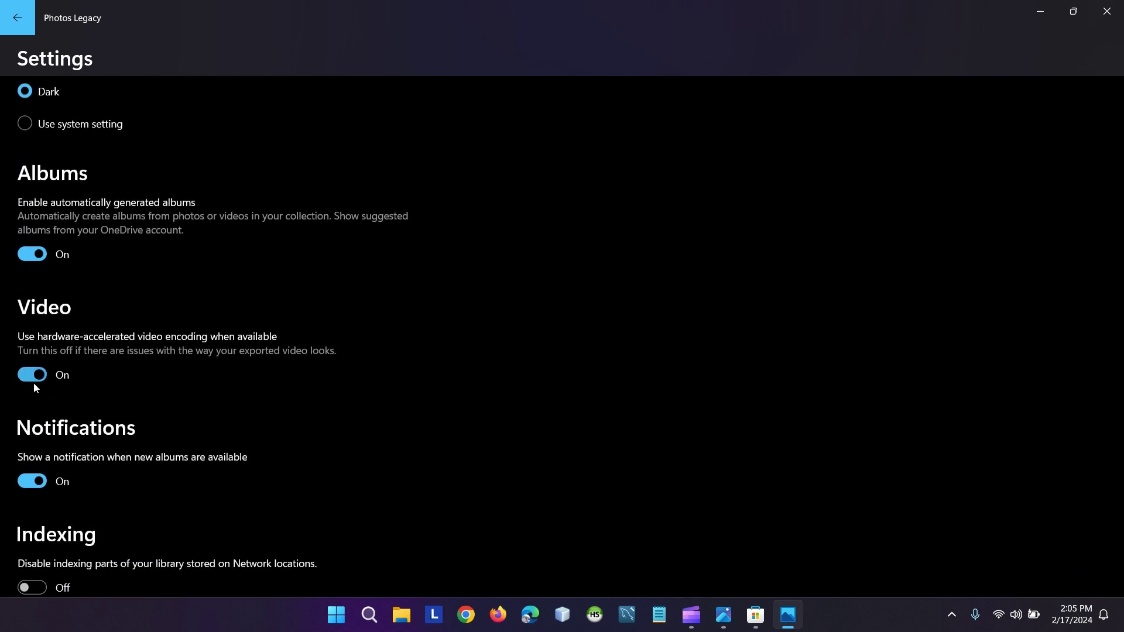
{"action": "scroll", "coordinate": [98, 380], "scroll_direction": "down", "scroll_amount": 4}
{"action": "scroll", "coordinate": [115, 378], "scroll_direction": "up", "scroll_amount": 15}
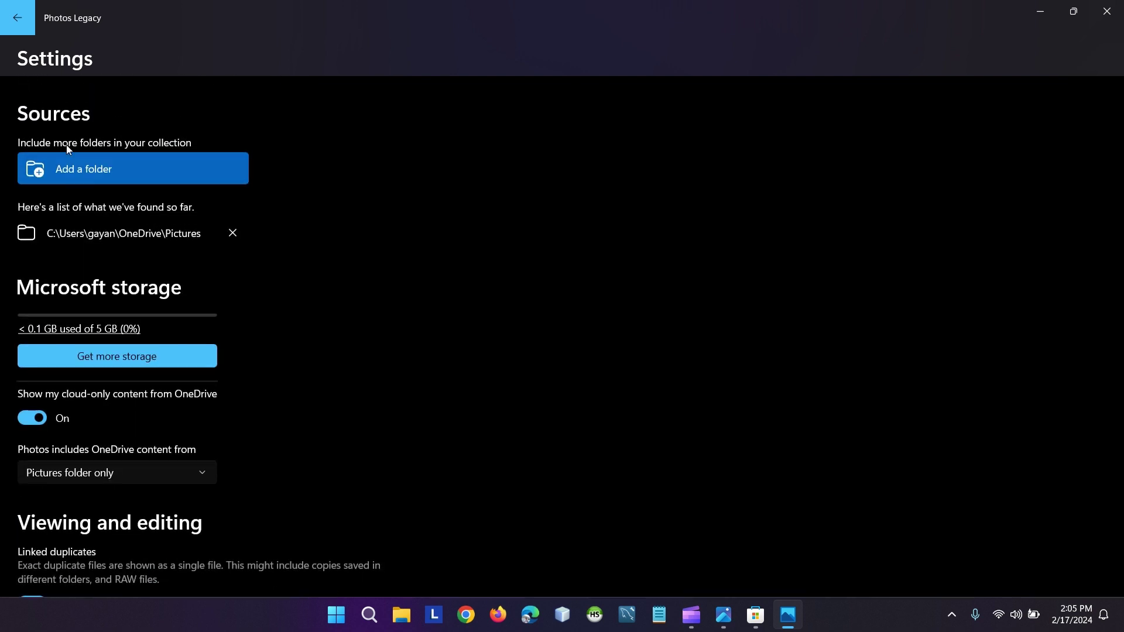
{"action": "left_click", "coordinate": [17, 18]}
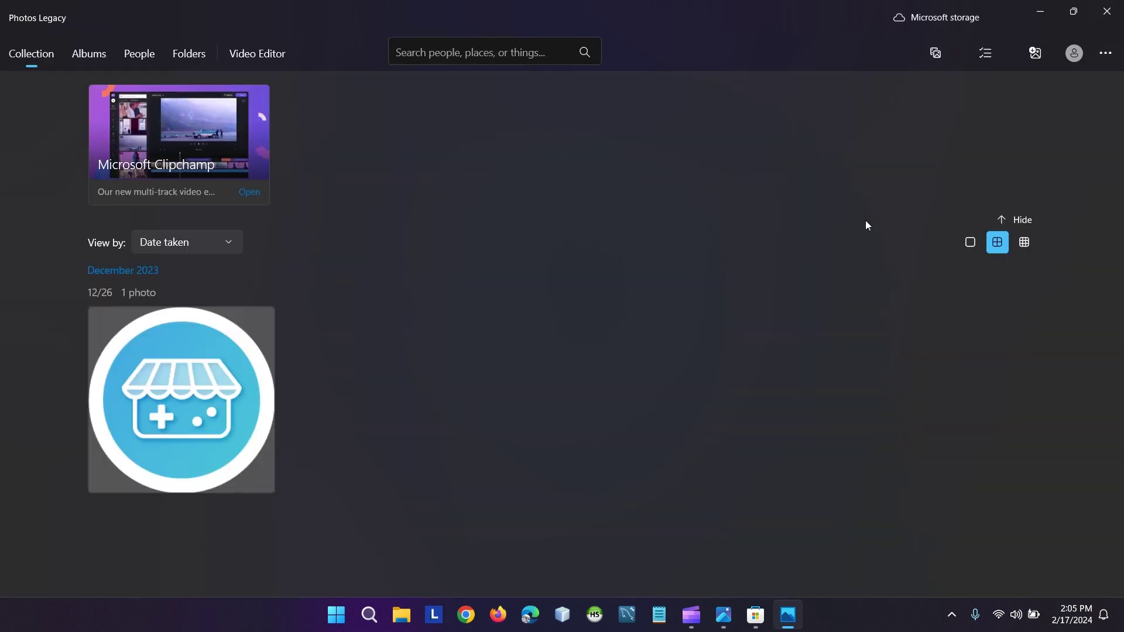
View the Albums page and decline the Microsoft Clipchamp introduction with Maybe later.
{"action": "left_click", "coordinate": [1105, 52]}
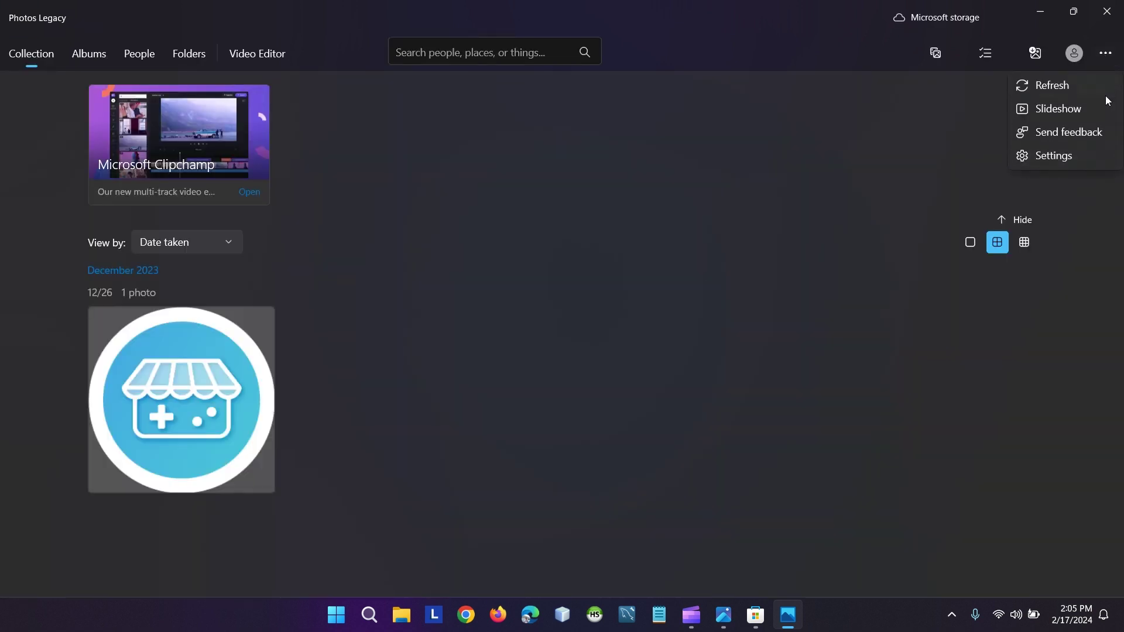
{"action": "left_click", "coordinate": [881, 183]}
{"action": "left_click", "coordinate": [83, 57]}
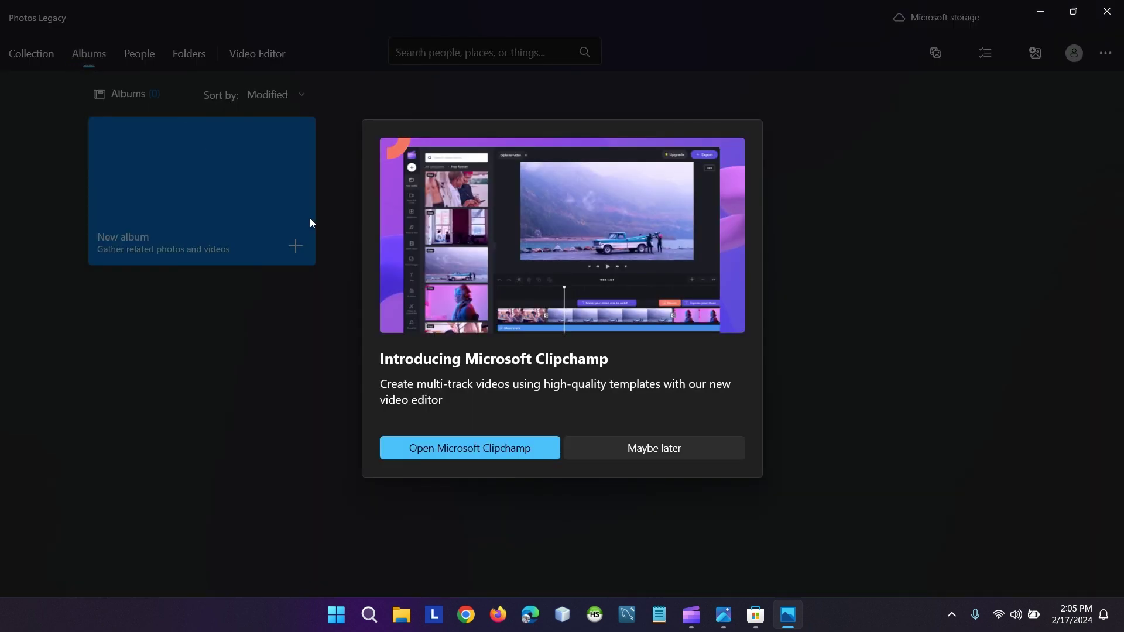
{"action": "left_click", "coordinate": [641, 448]}
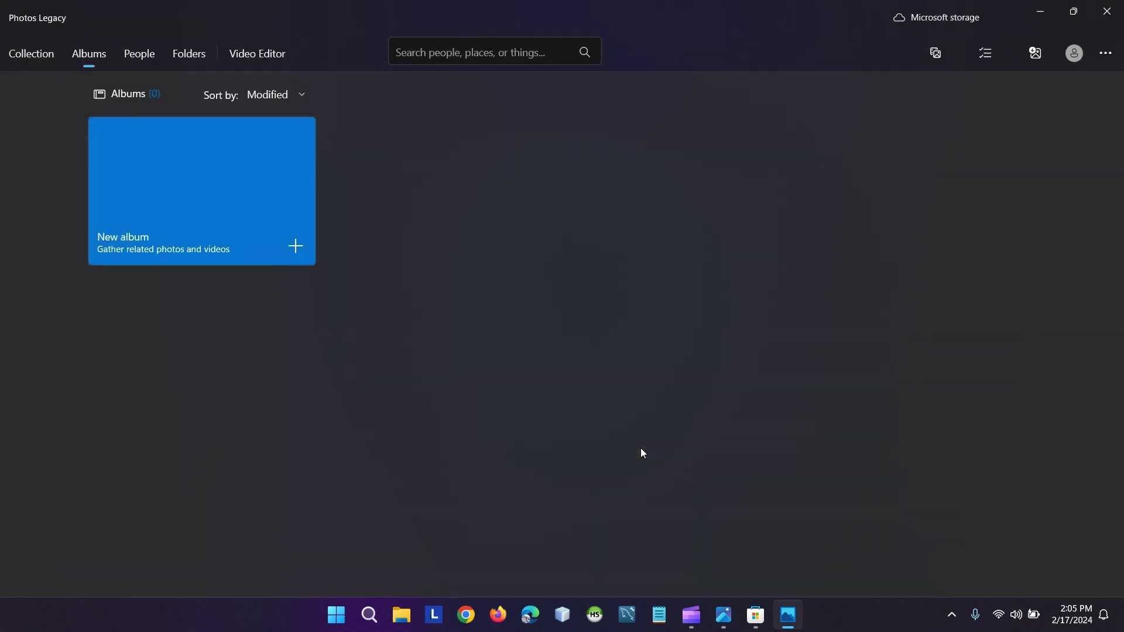
Look at the People and Folders pages, and open the Video Editor page.
{"action": "left_click", "coordinate": [143, 57]}
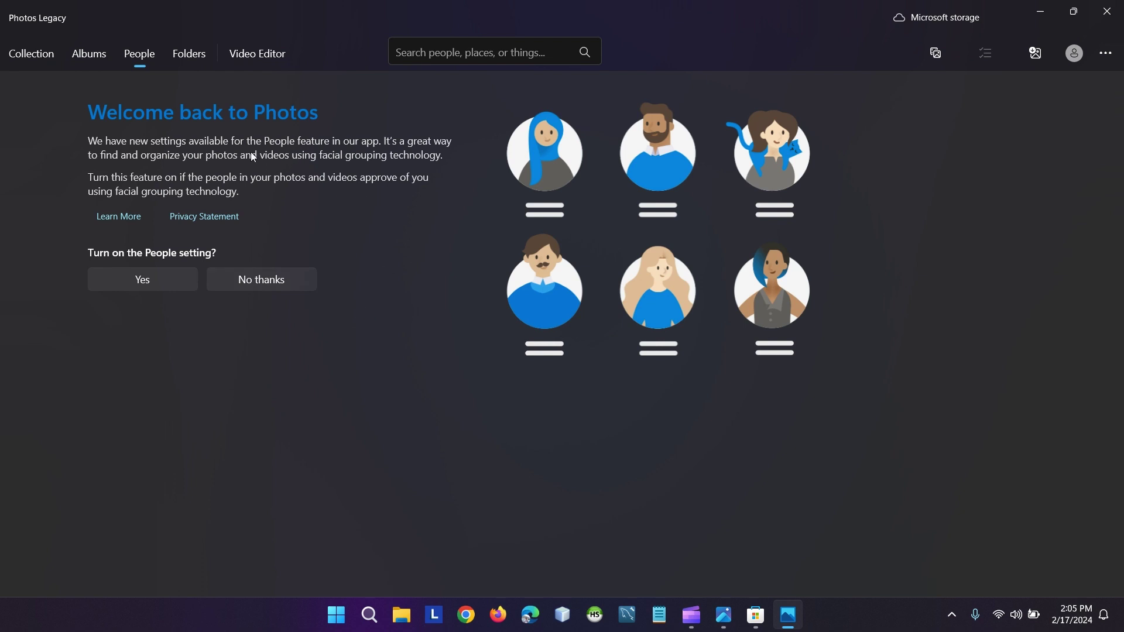
{"action": "left_click", "coordinate": [191, 57]}
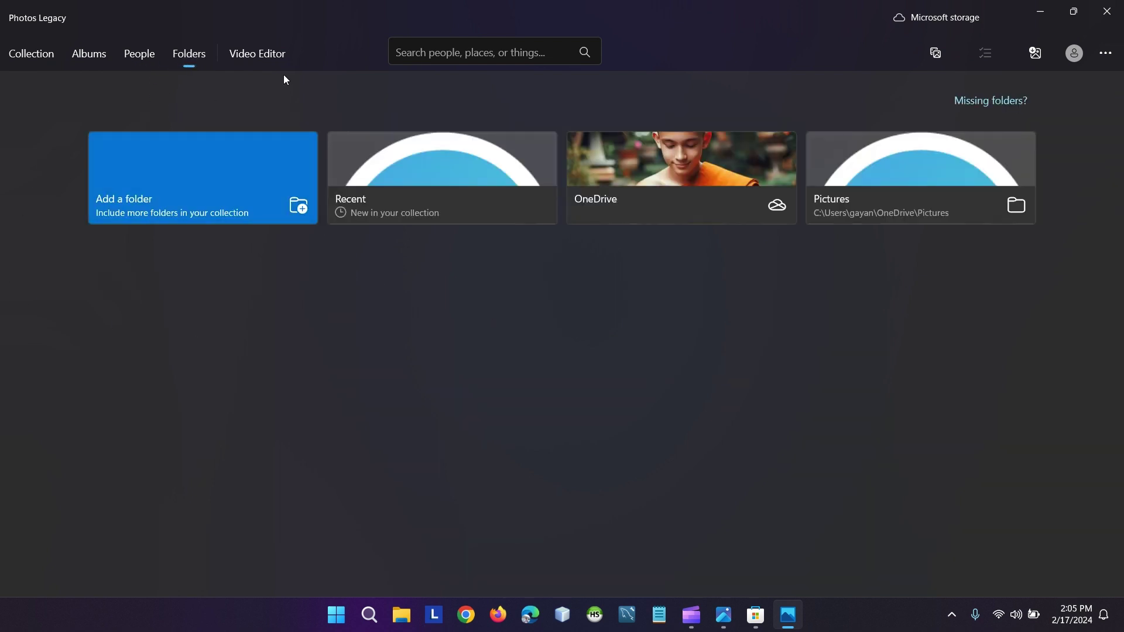
{"action": "left_click", "coordinate": [259, 59]}
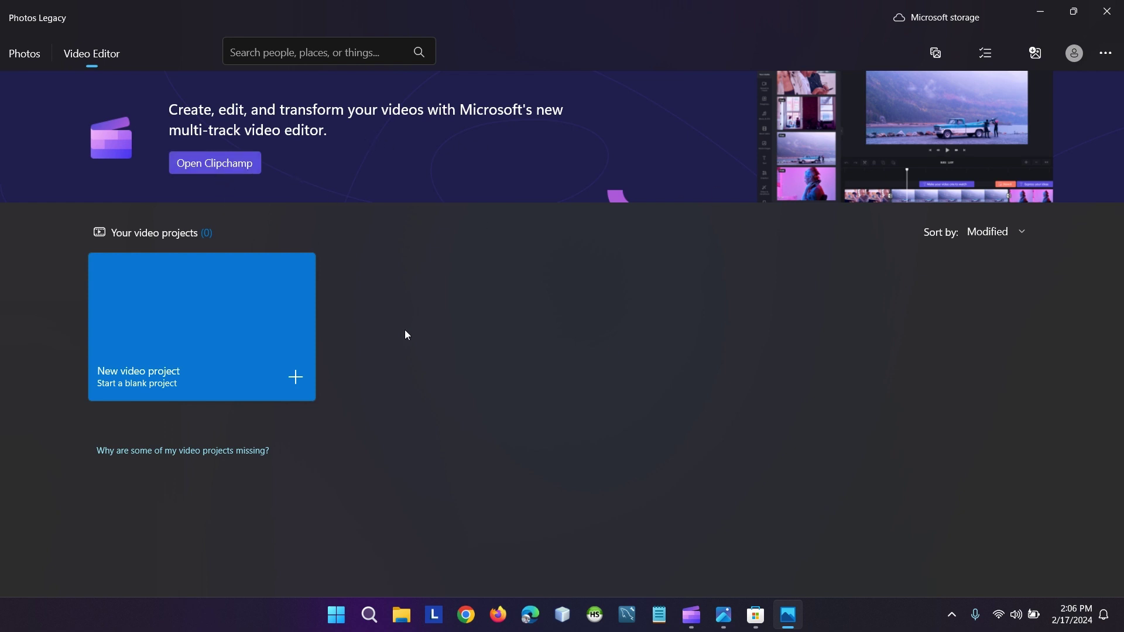
Look at the Photos Legacy settings from the Video Editor page and return to the video projects.
{"action": "left_click", "coordinate": [1106, 53]}
{"action": "left_click", "coordinate": [1050, 133]}
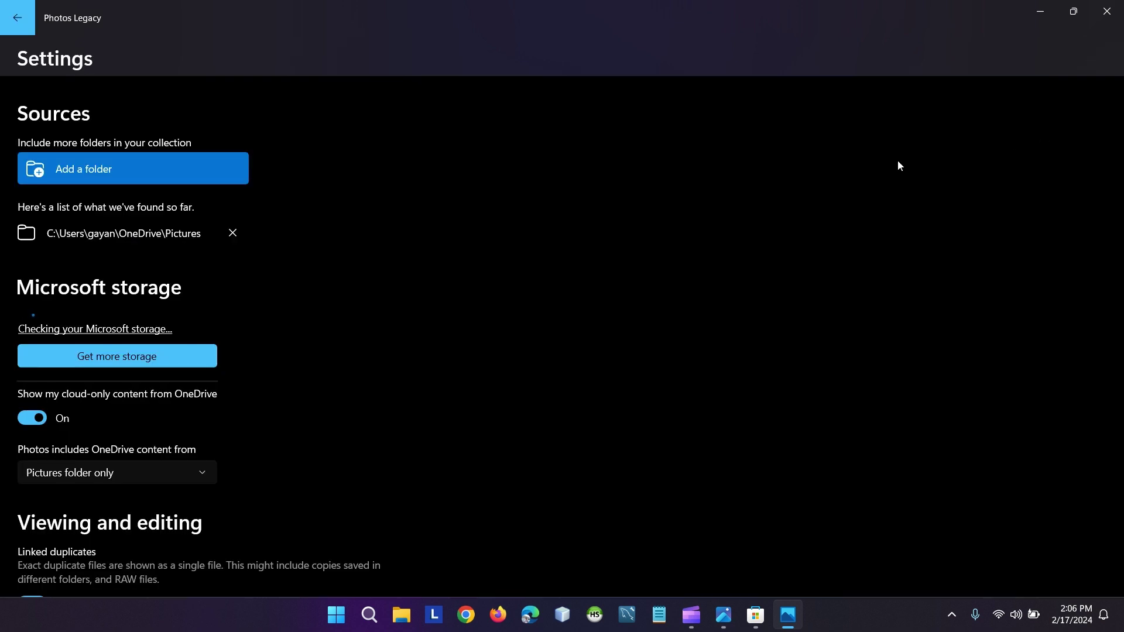
{"action": "left_click", "coordinate": [23, 23]}
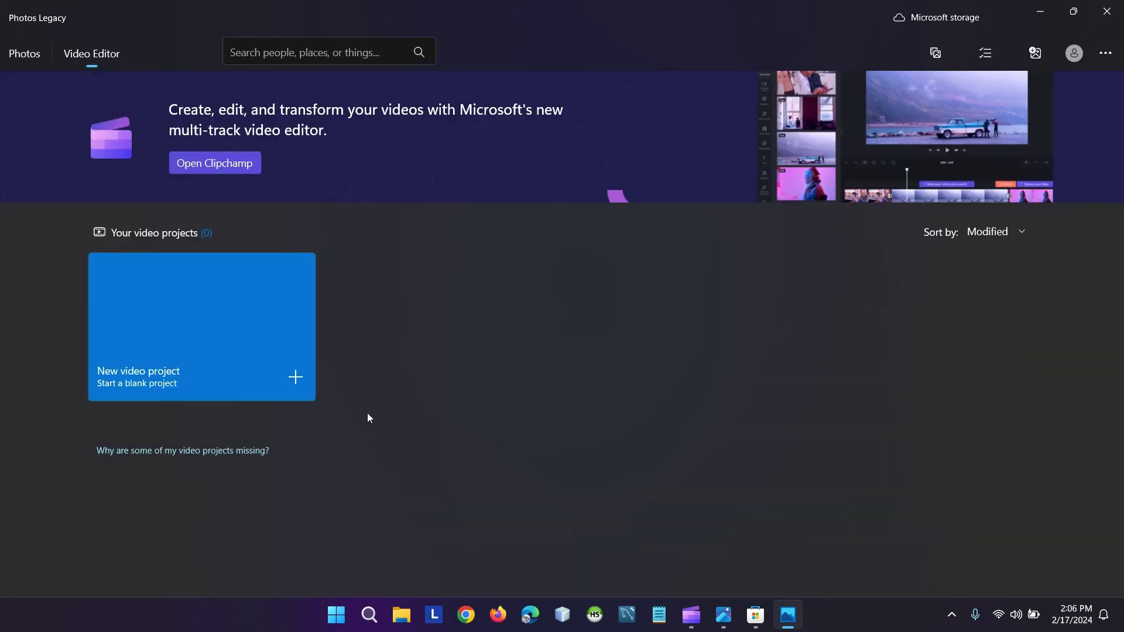
Create a blank video project named New video, and view the settings from inside it before returning to the project list.
{"action": "left_click", "coordinate": [294, 378]}
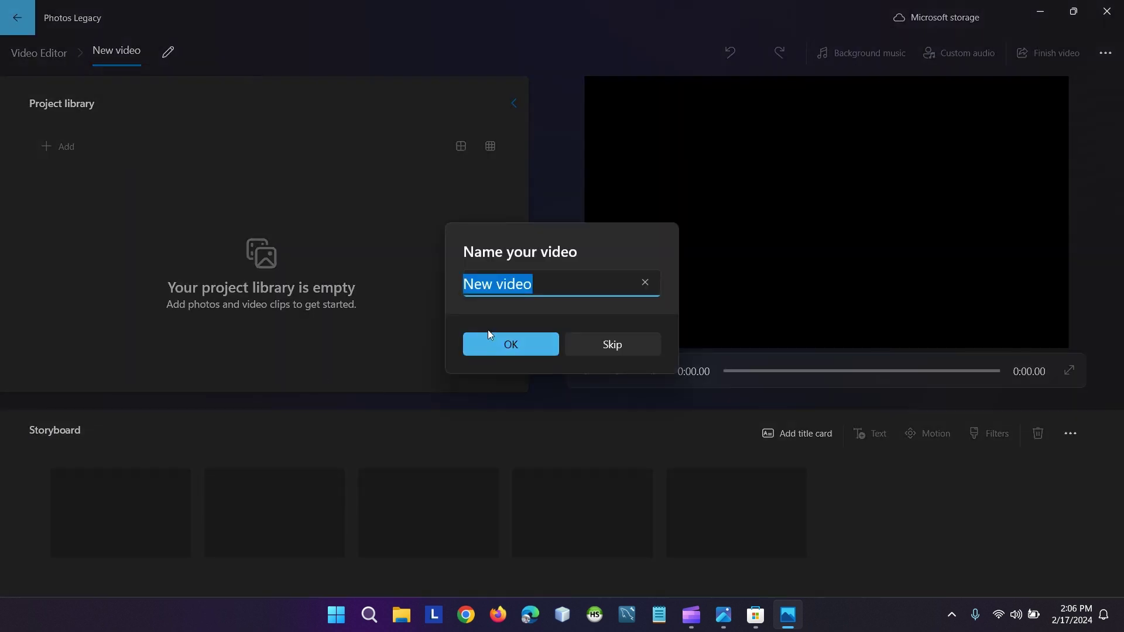
{"action": "left_click", "coordinate": [515, 353]}
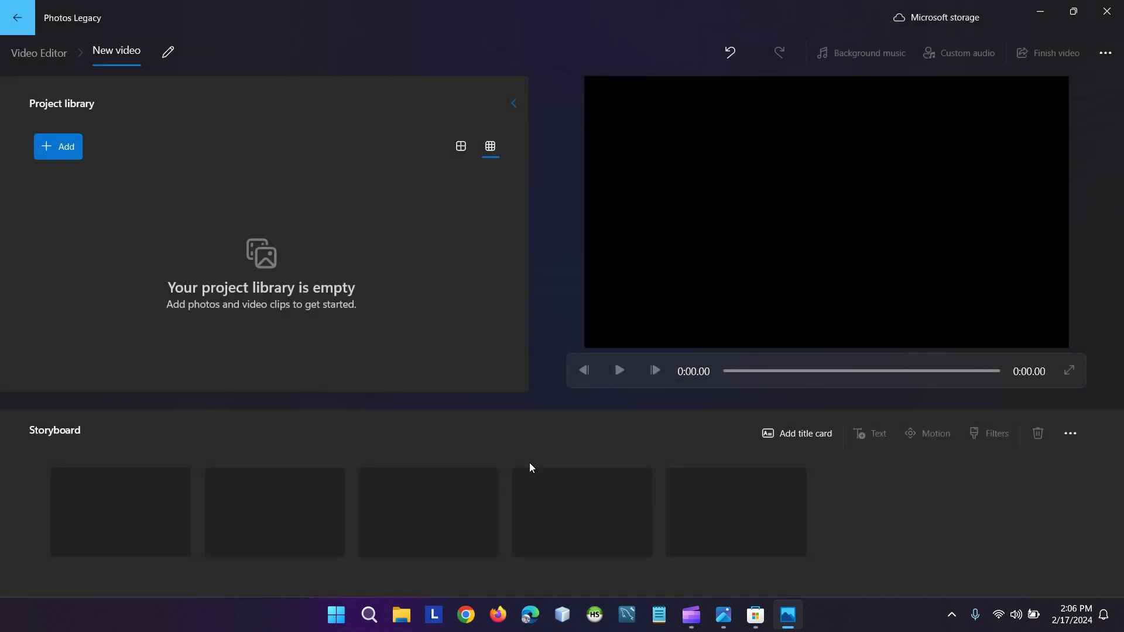
{"action": "left_click", "coordinate": [1106, 53]}
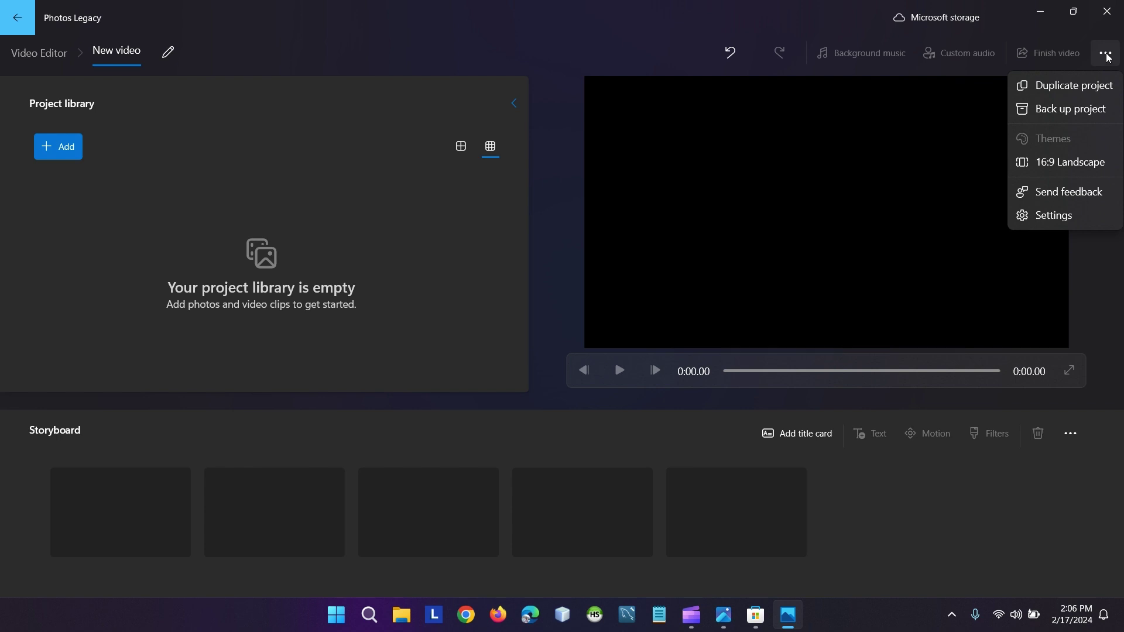
{"action": "left_click", "coordinate": [1054, 215]}
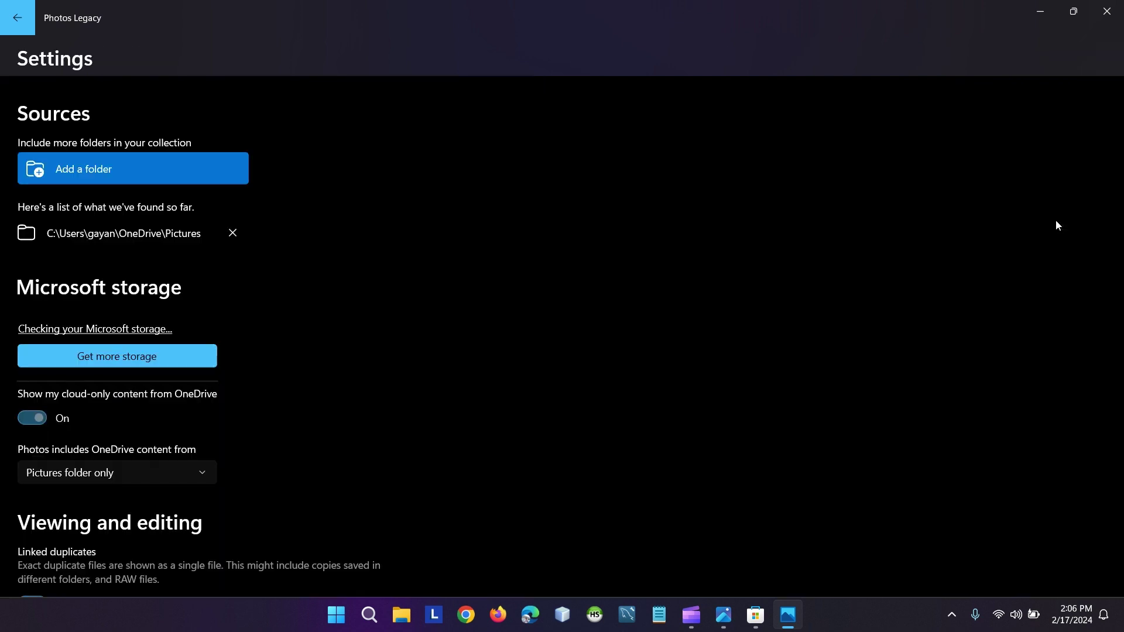
{"action": "left_click", "coordinate": [17, 18]}
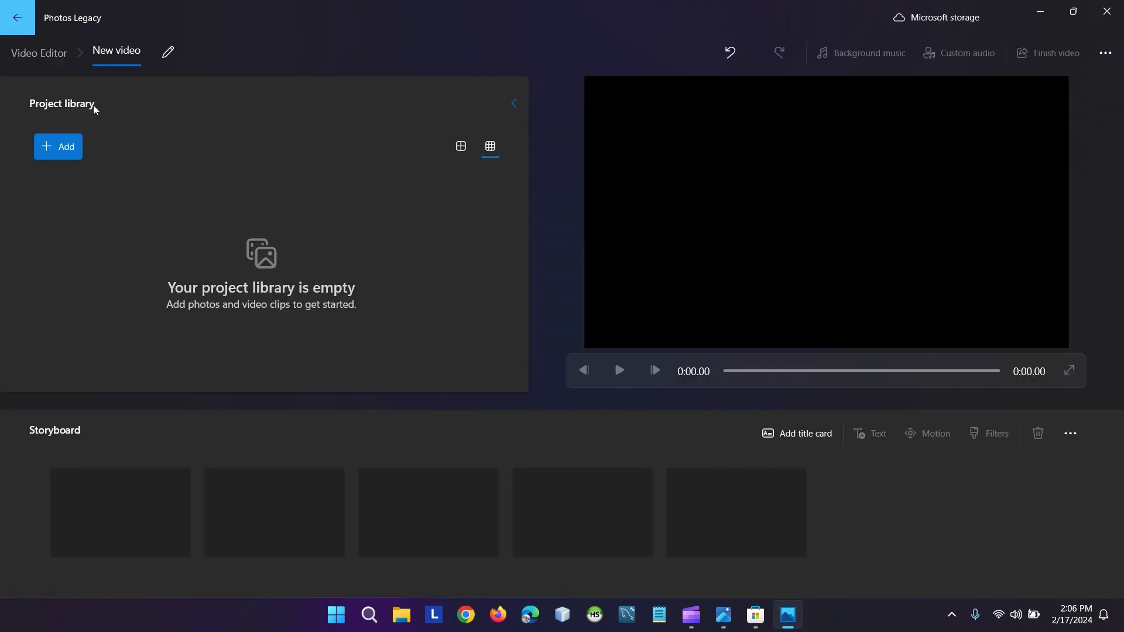
{"action": "left_click", "coordinate": [15, 23]}
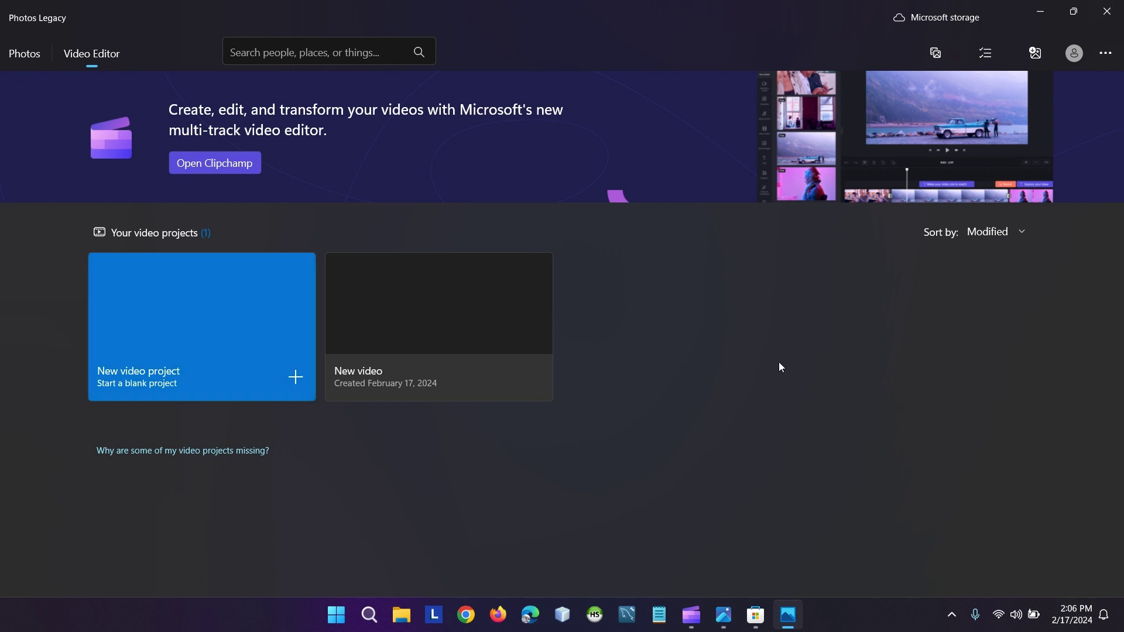
Minimize the Photos Legacy and Photos windows to show the desktop.
{"action": "left_click", "coordinate": [1040, 11]}
{"action": "left_click", "coordinate": [1041, 12]}
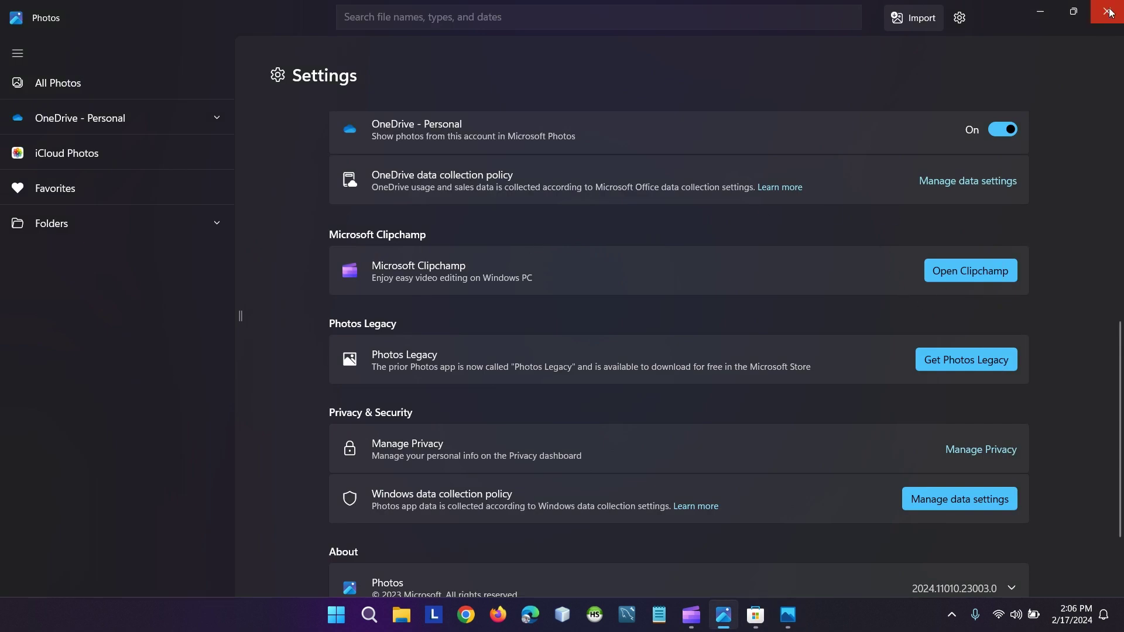
{"action": "scroll", "coordinate": [1044, 9], "scroll_direction": "up", "scroll_amount": 3}
{"action": "left_click", "coordinate": [1037, 9]}
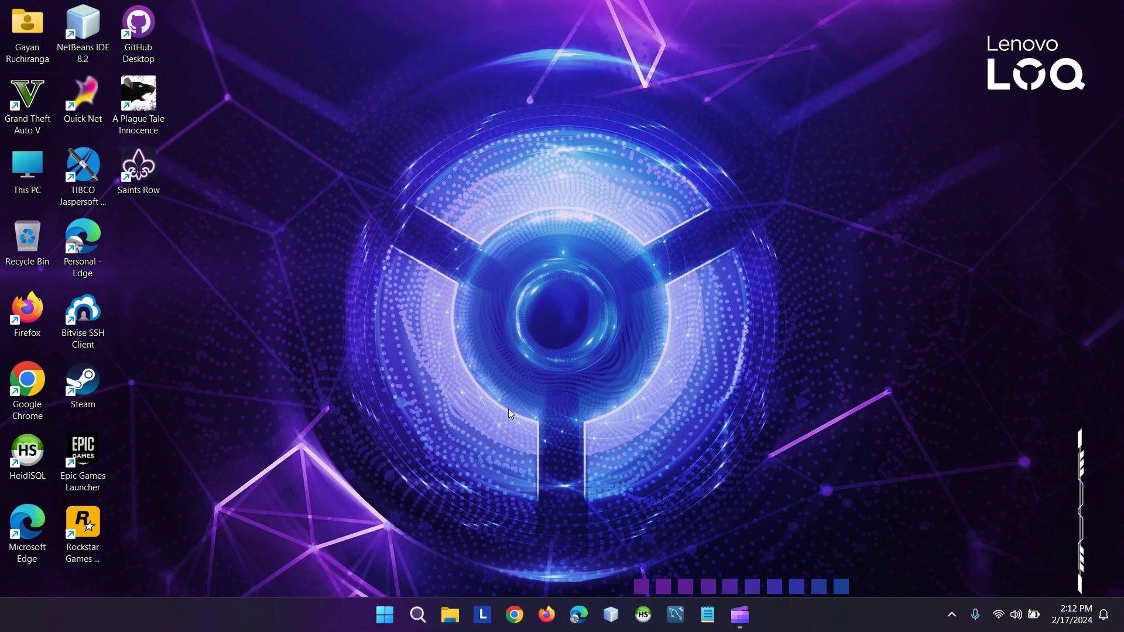
Launch Photos Legacy from the full list of installed apps, dismiss its Microsoft storage notice and close the app.
{"action": "left_click", "coordinate": [384, 615]}
{"action": "left_click", "coordinate": [721, 148]}
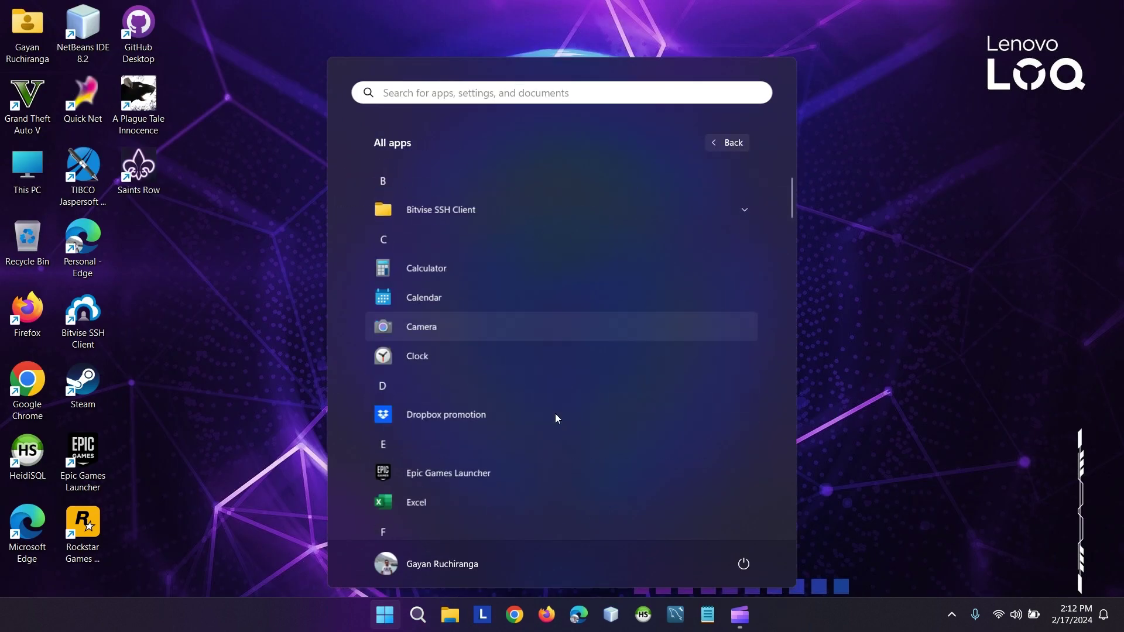
{"action": "scroll", "coordinate": [550, 410], "scroll_direction": "down", "scroll_amount": 10}
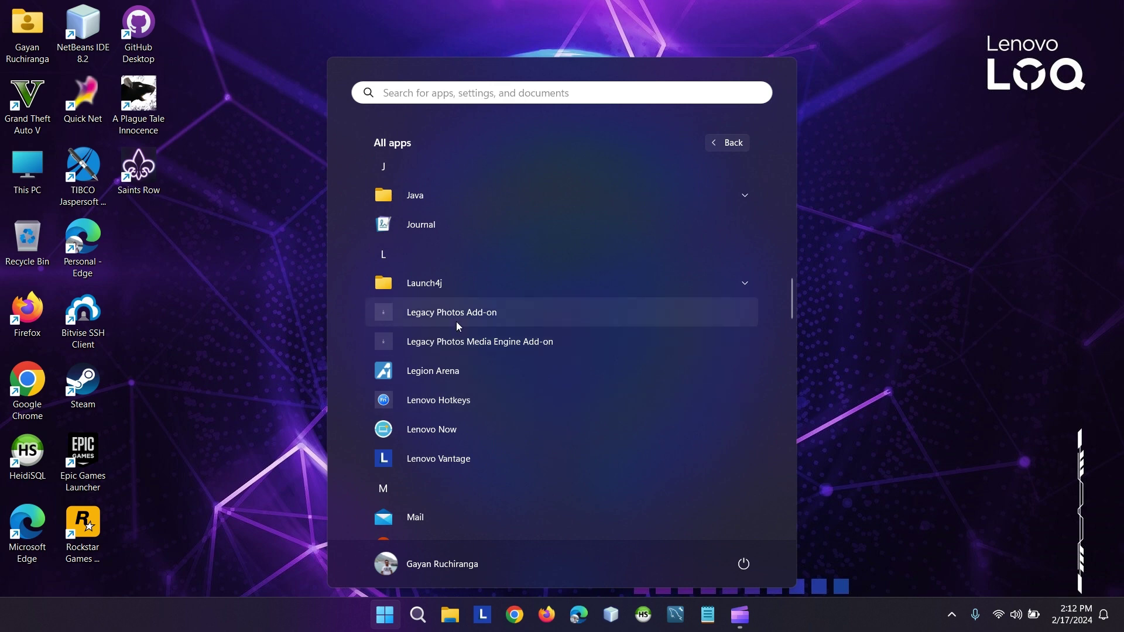
{"action": "scroll", "coordinate": [505, 420], "scroll_direction": "down", "scroll_amount": 3}
{"action": "scroll", "coordinate": [503, 419], "scroll_direction": "down", "scroll_amount": 10}
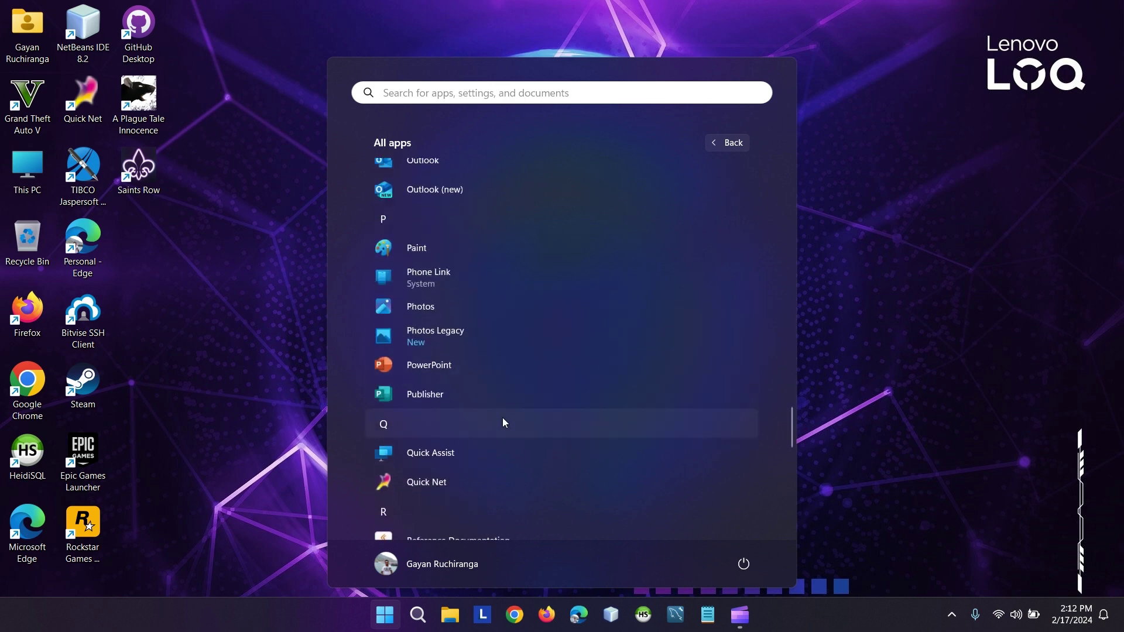
{"action": "scroll", "coordinate": [501, 419], "scroll_direction": "up", "scroll_amount": 3}
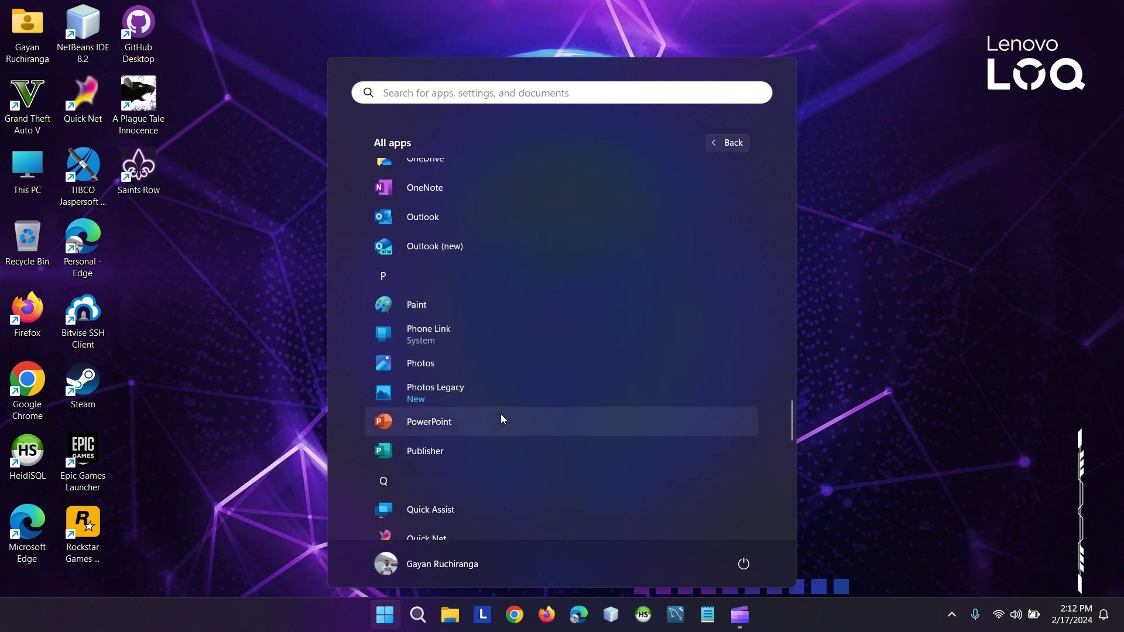
{"action": "left_click", "coordinate": [449, 395]}
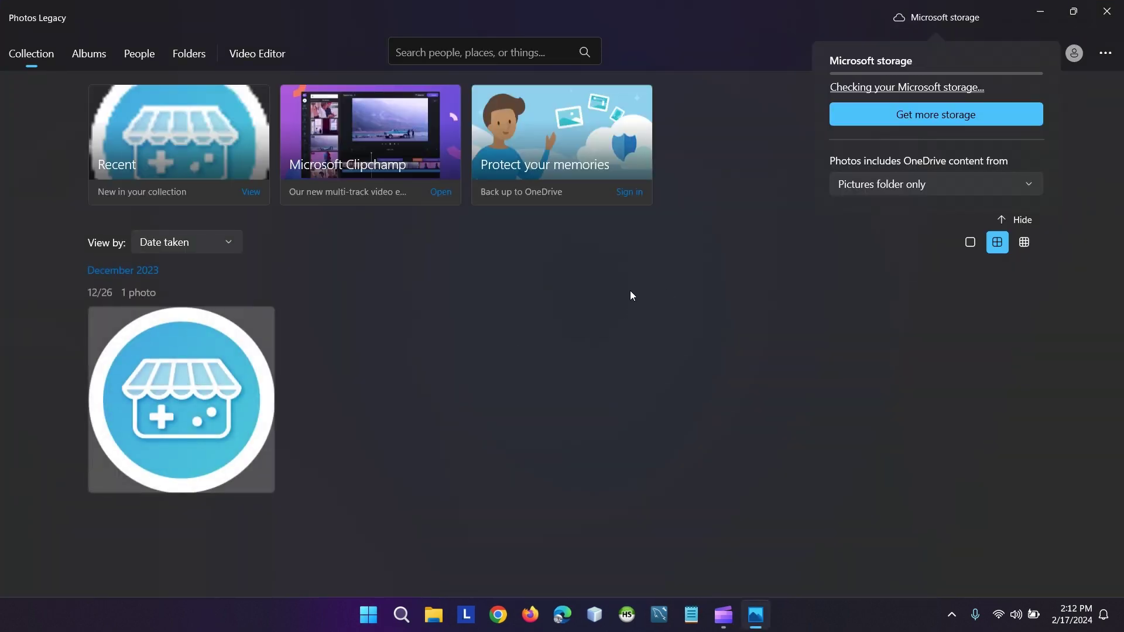
{"action": "left_click", "coordinate": [1085, 200]}
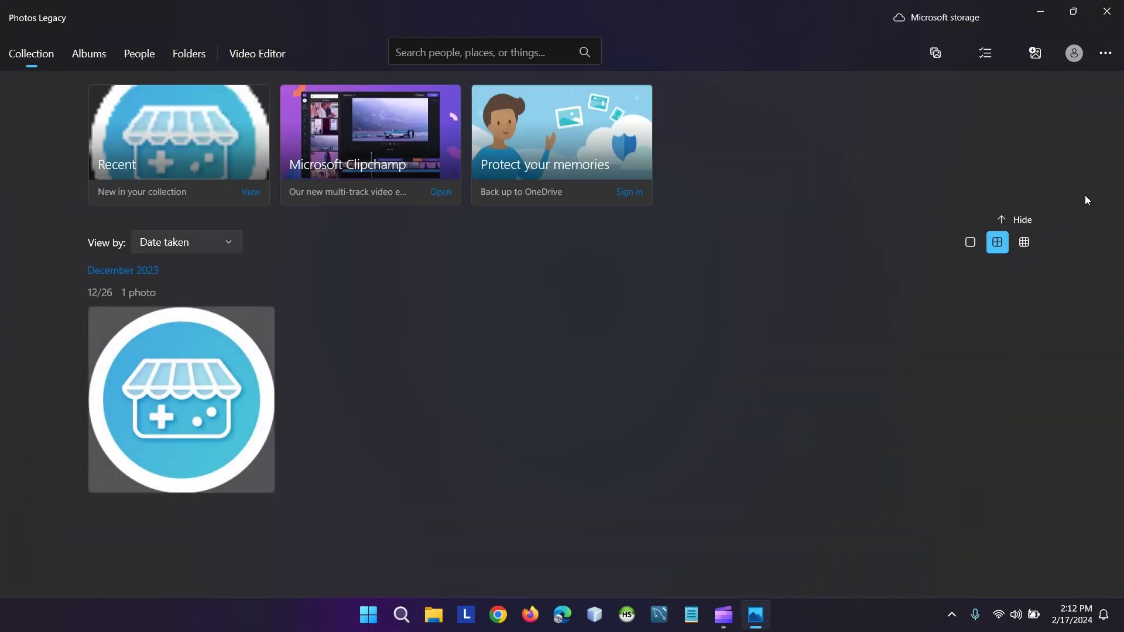
{"action": "left_click", "coordinate": [1106, 12]}
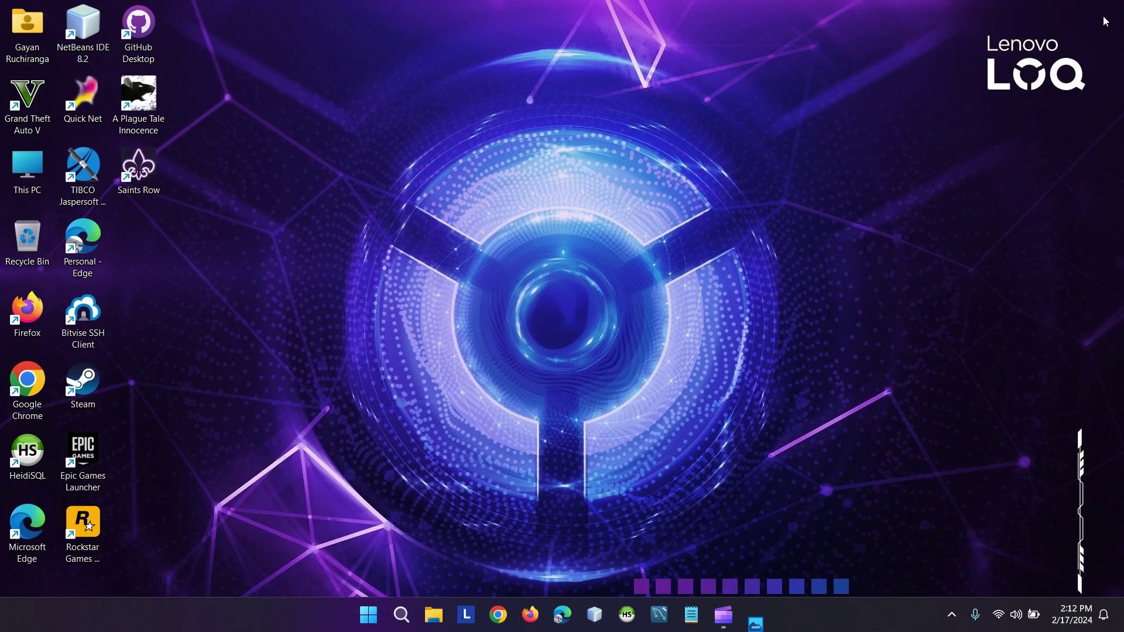
Search Windows for "photos", launch Photos Legacy from the results and dismiss the Add folders with photos tip.
{"action": "left_click", "coordinate": [417, 614]}
{"action": "type", "text": "photos"}
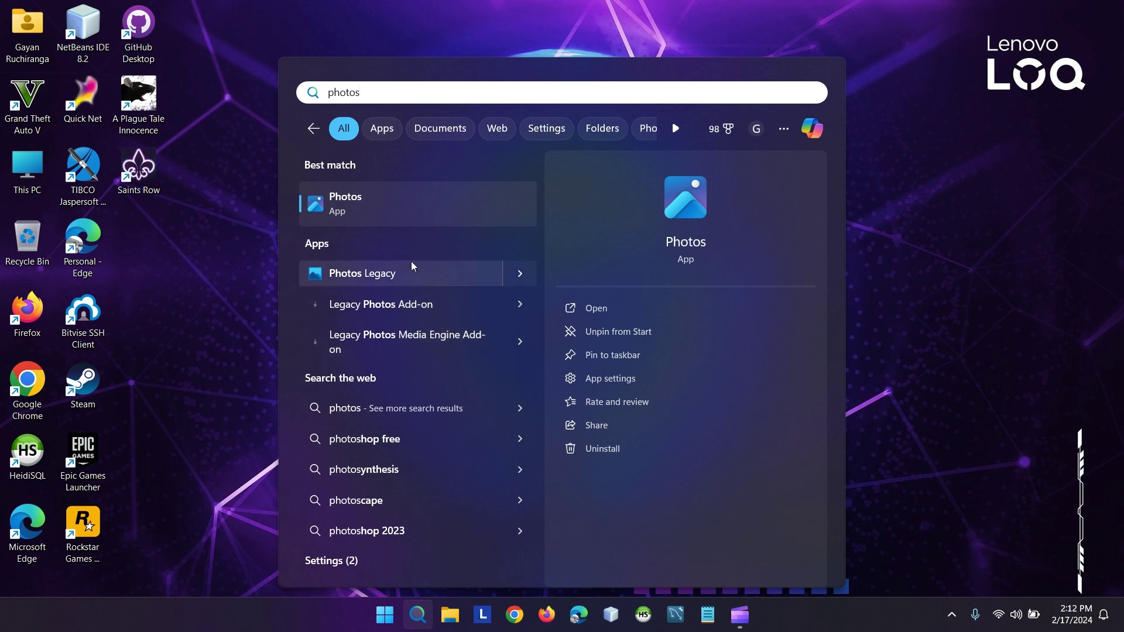
{"action": "left_click", "coordinate": [395, 279]}
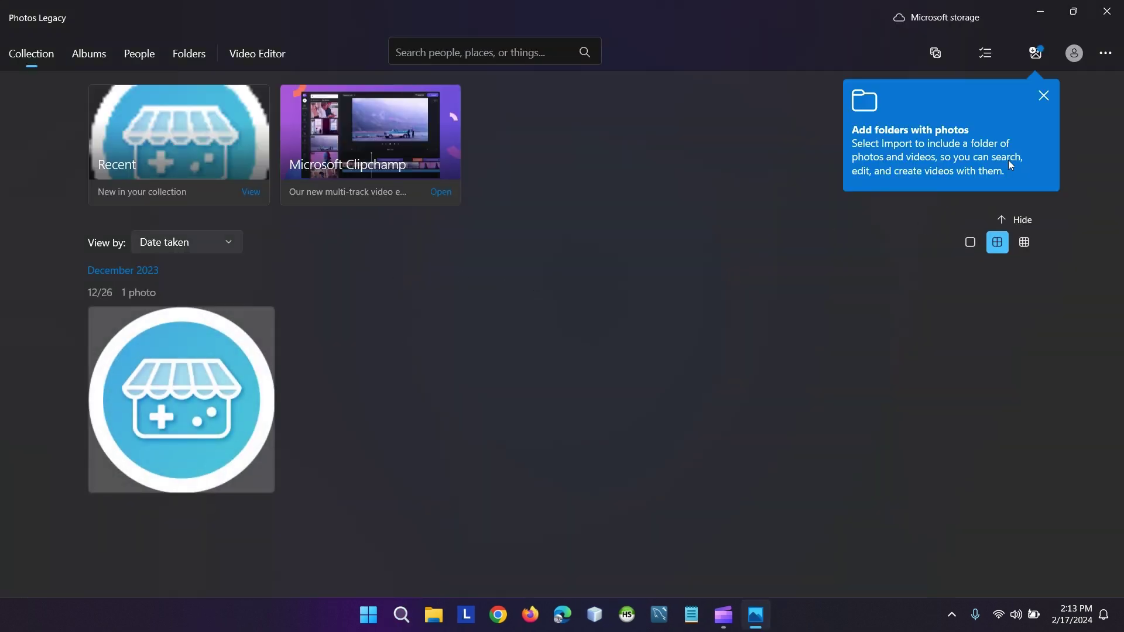
{"action": "left_click", "coordinate": [1043, 94]}
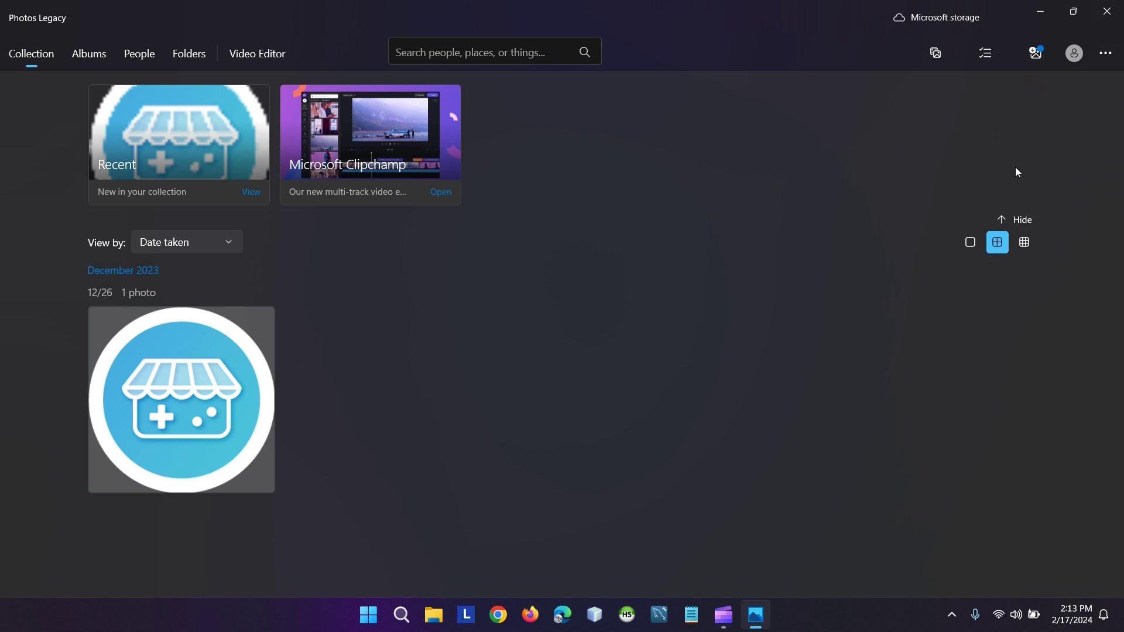